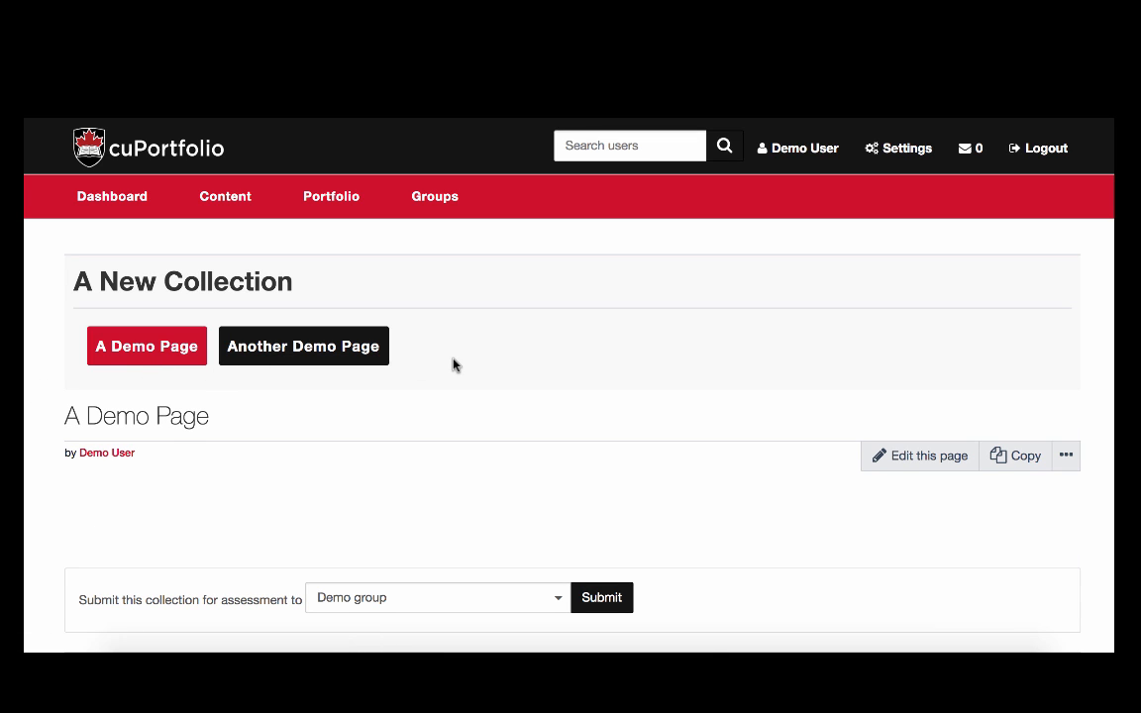
# Open A Demo Page for content editing and add a Text block to the page's first column.
pyautogui.scroll(-1, 441, 380)
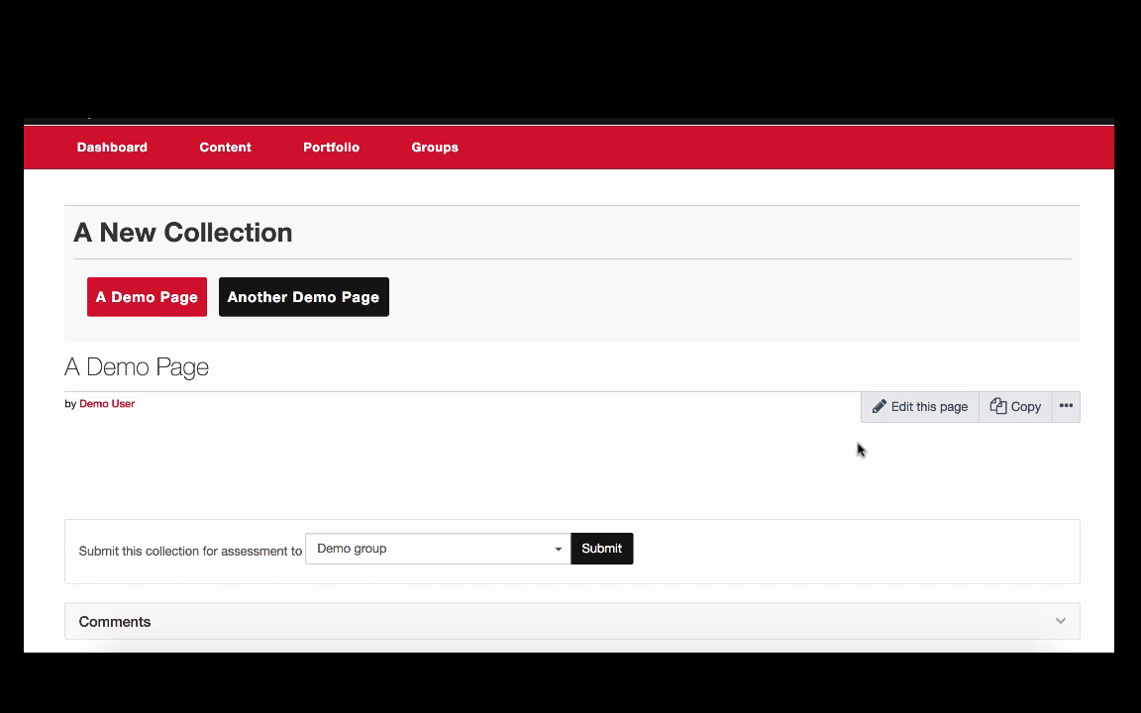
pyautogui.click(923, 418)
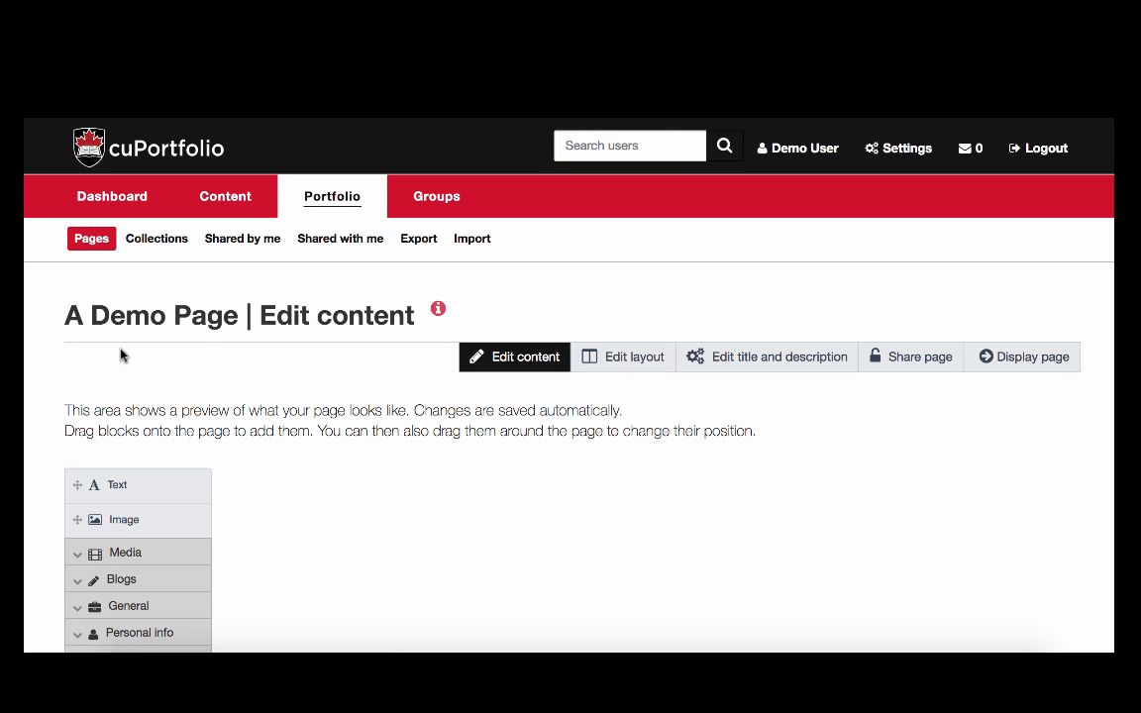
pyautogui.scroll(-3, 24, 421)
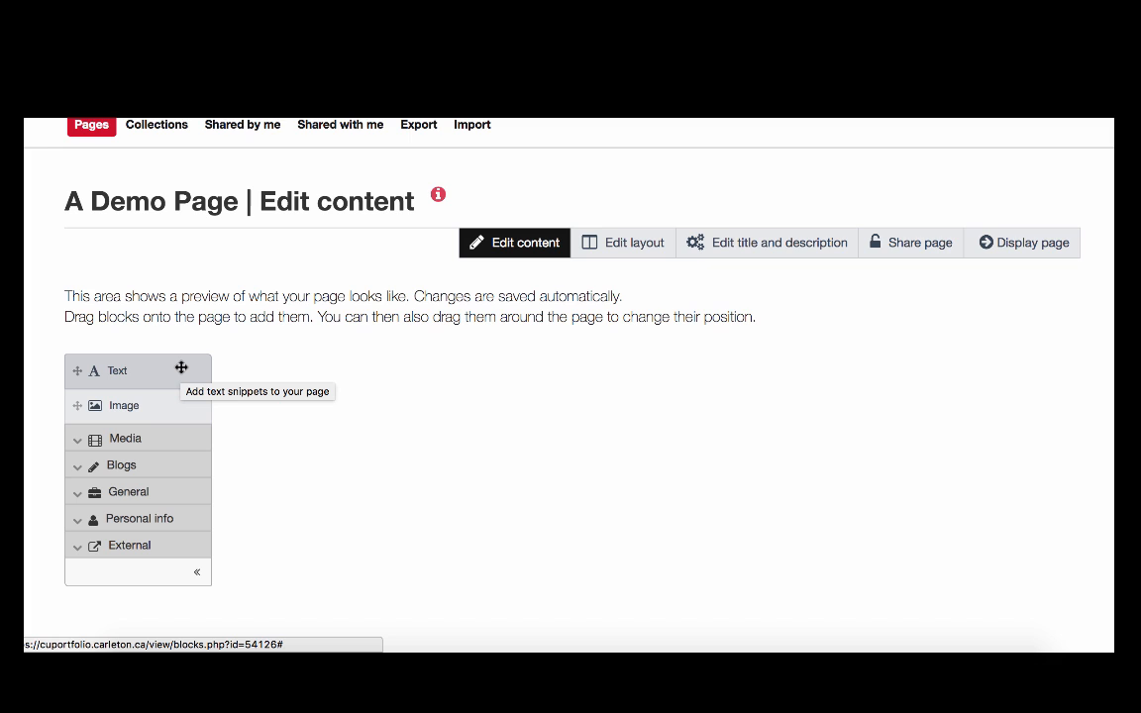
pyautogui.moveTo(182, 367); pyautogui.dragTo(415, 374)
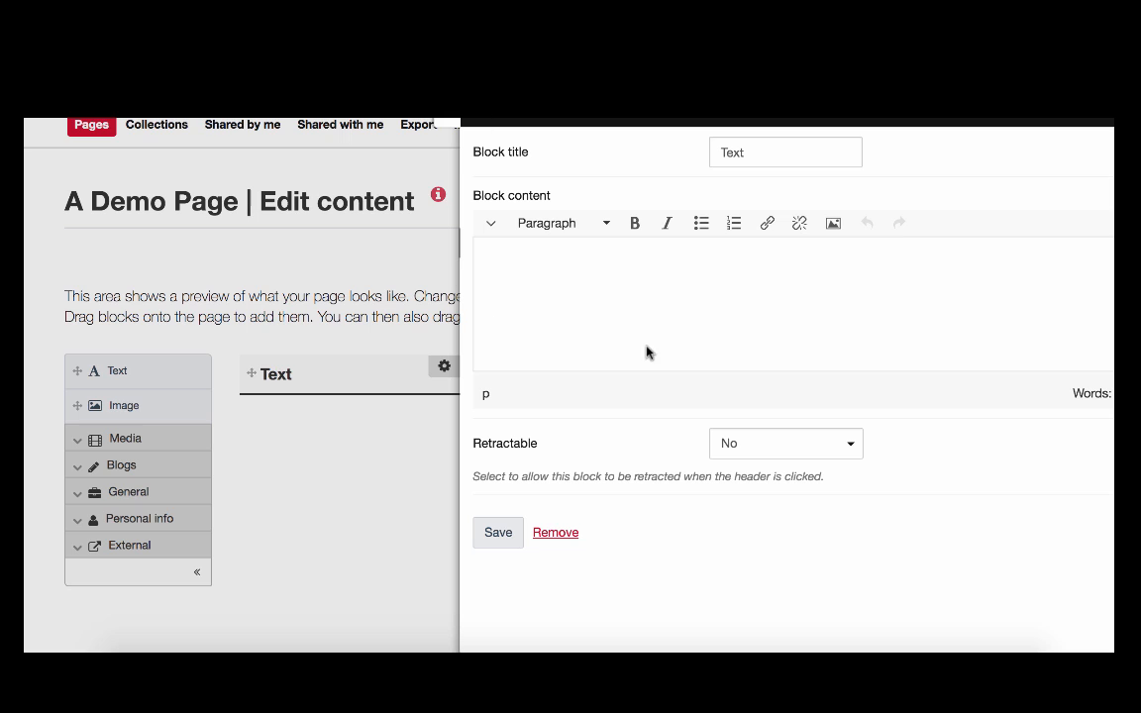
# Replace the text block's default title with "My Text Box".
pyautogui.click(810, 152)
pyautogui.press('BackSpace')
pyautogui.press('BackSpace')
pyautogui.press('BackSpace')
pyautogui.press('BackSpace')
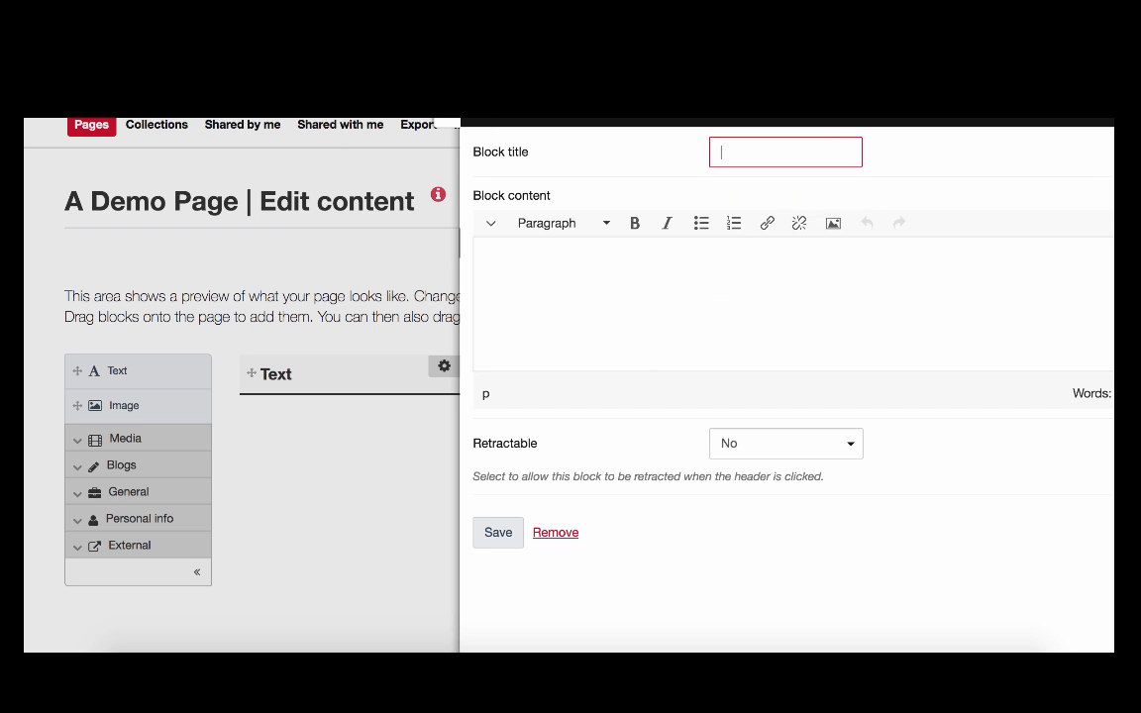
pyautogui.write('My Text Box')
# Enter "Hello!" as the text block's content and save the block.
pyautogui.click(755, 288)
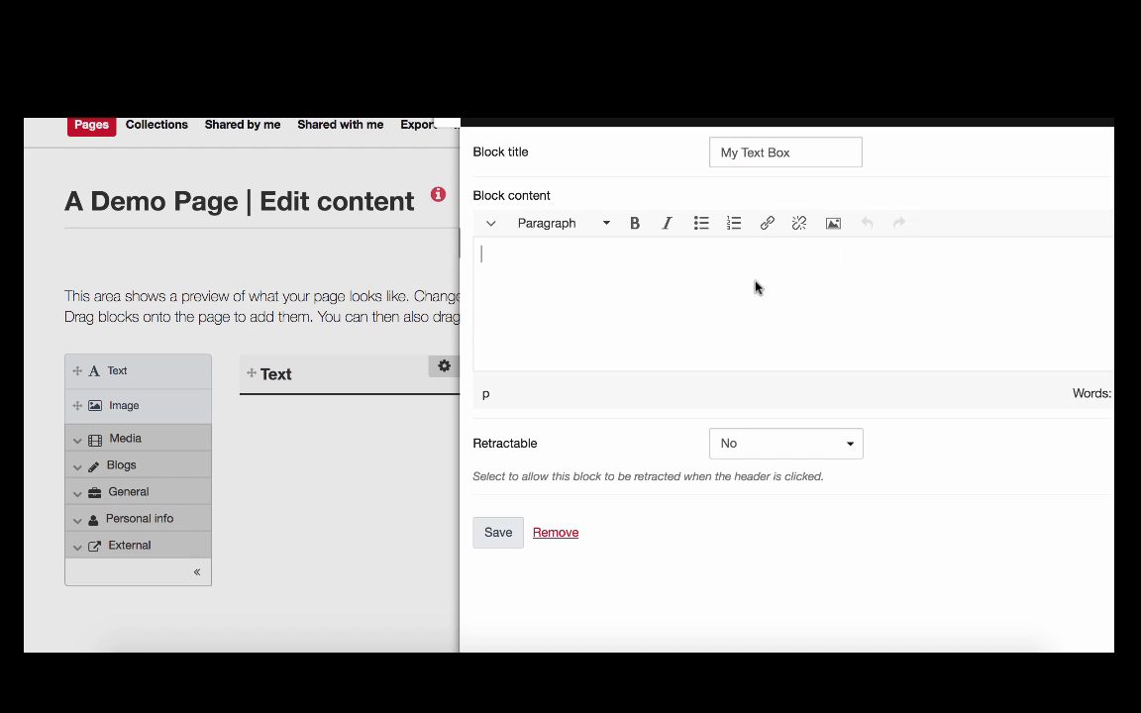
pyautogui.write('Hello!')
pyautogui.click(499, 545)
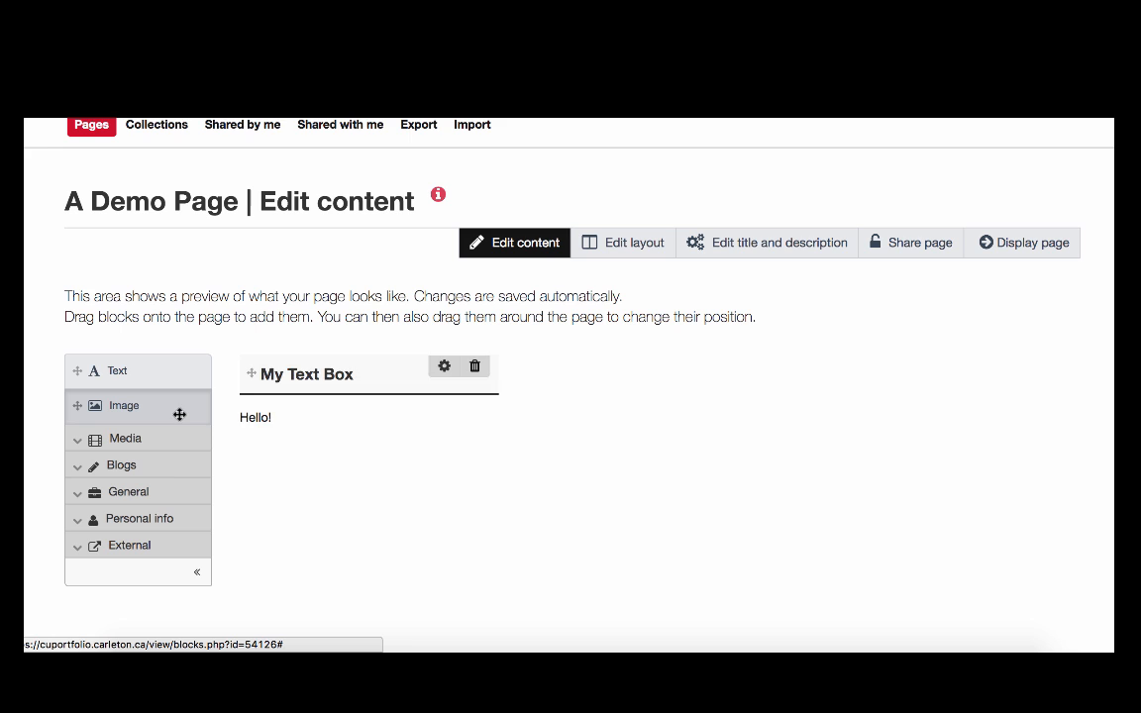
# Add an Image block to the page's middle column and title it "My Image".
pyautogui.moveTo(179, 412); pyautogui.dragTo(705, 396)
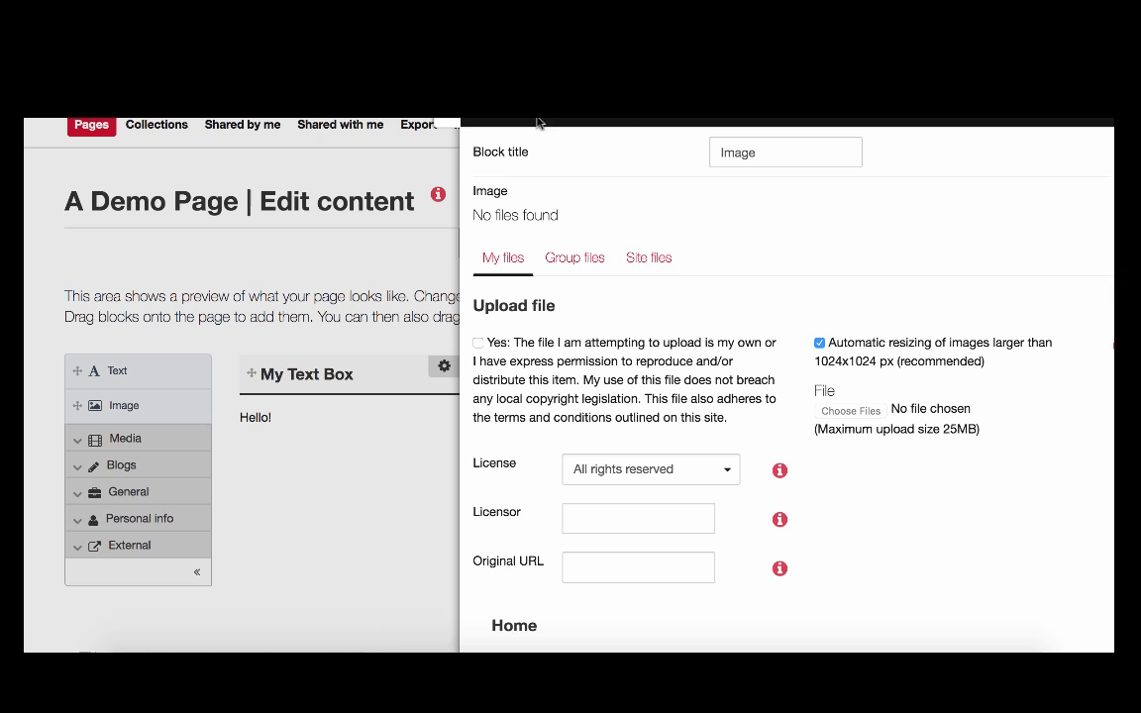
pyautogui.doubleClick(763, 149)
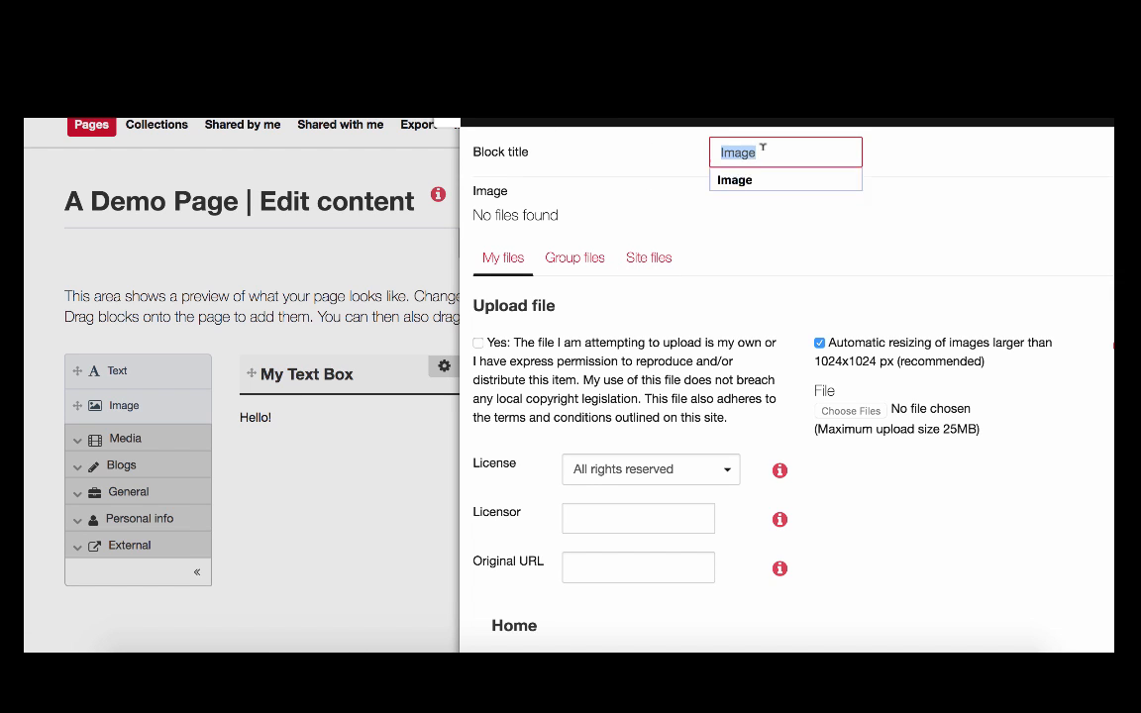
pyautogui.write('My Image')
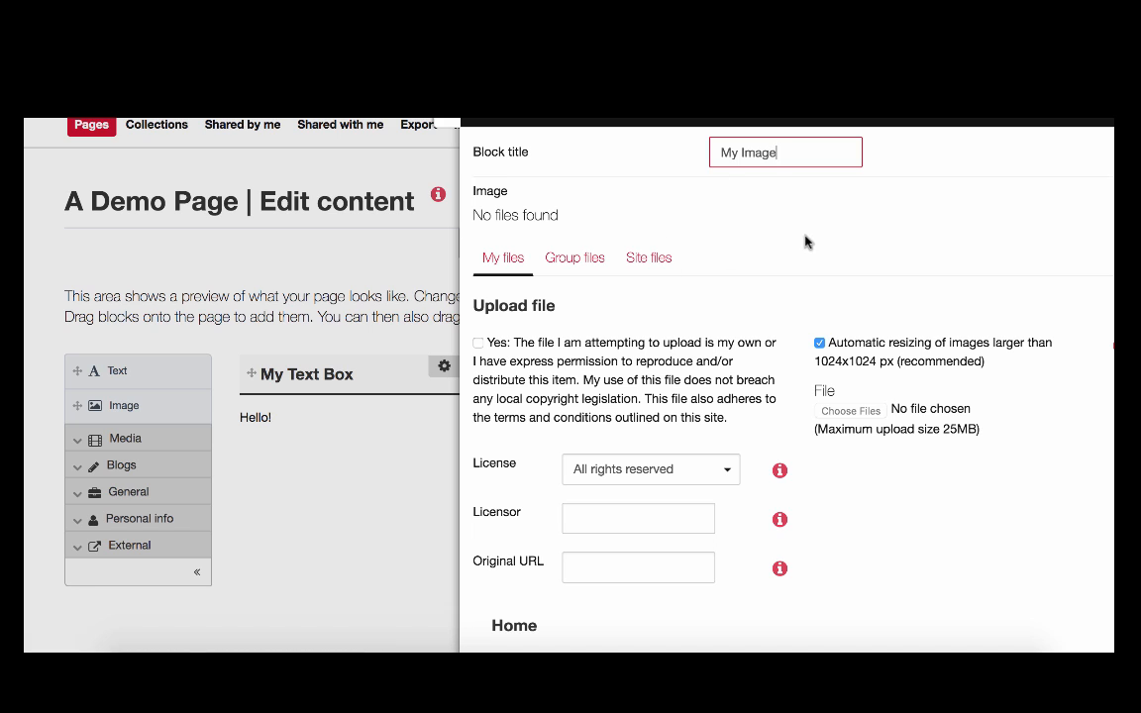
# Agree to the upload permission statement, upload norway_fjords.jpg from the Desktop into the image block, and save the block.
pyautogui.scroll(-2, 779, 322)
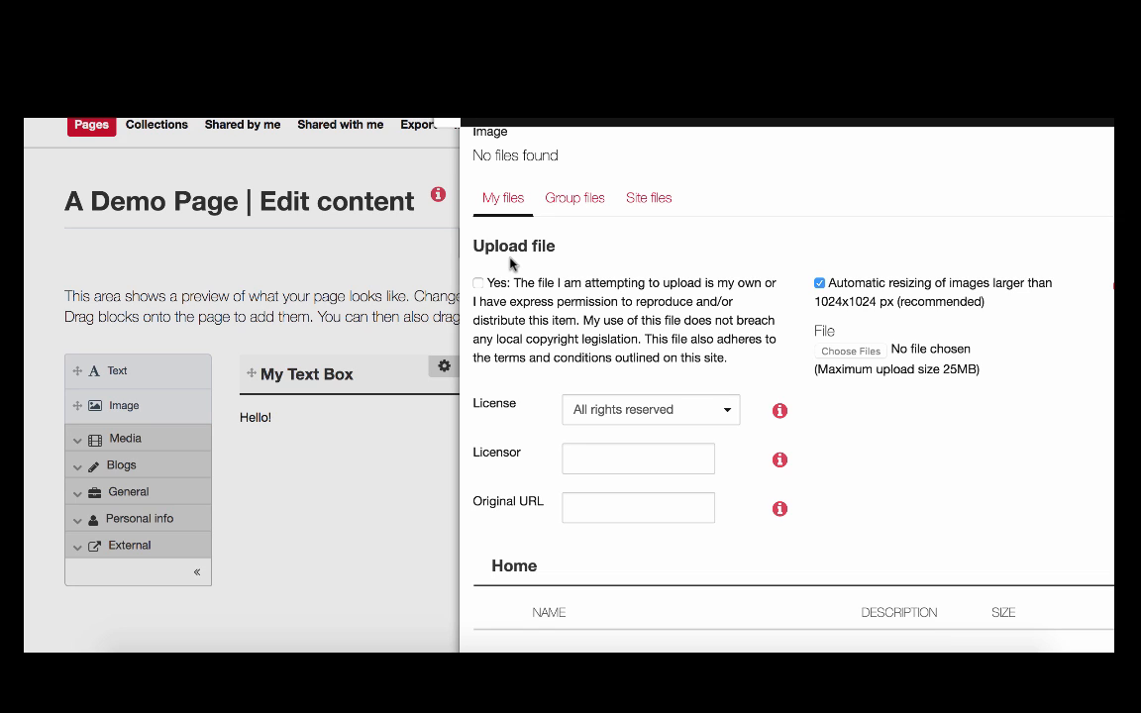
pyautogui.click(478, 284)
pyautogui.click(883, 349)
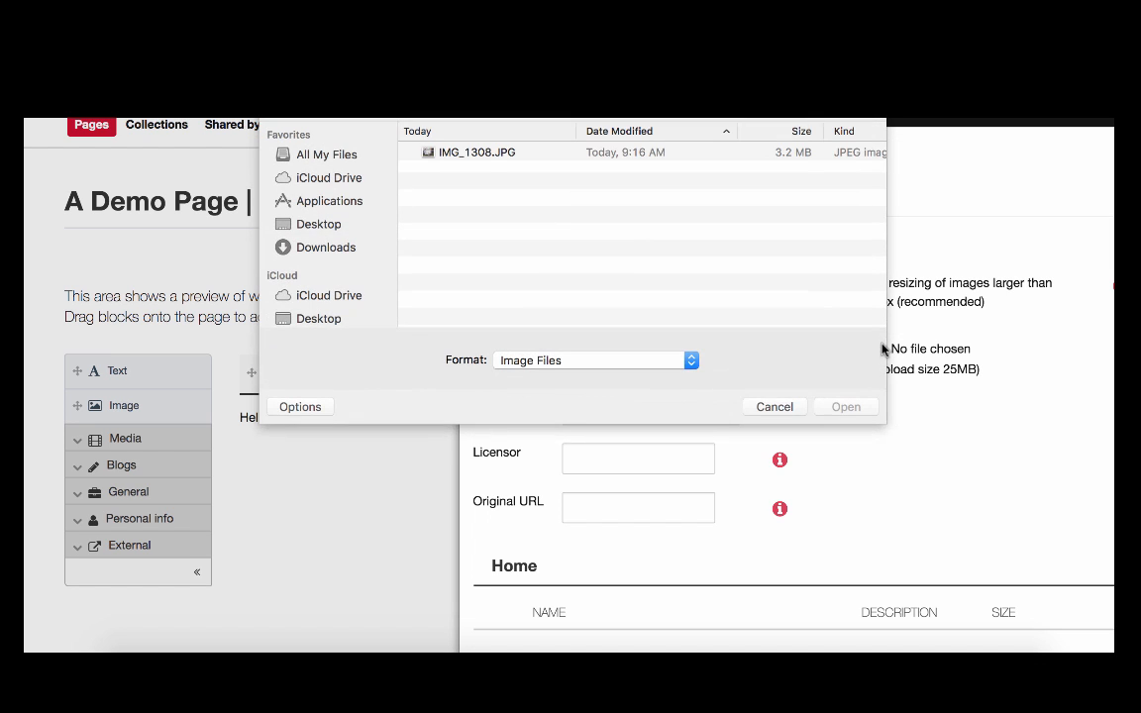
pyautogui.click(343, 250)
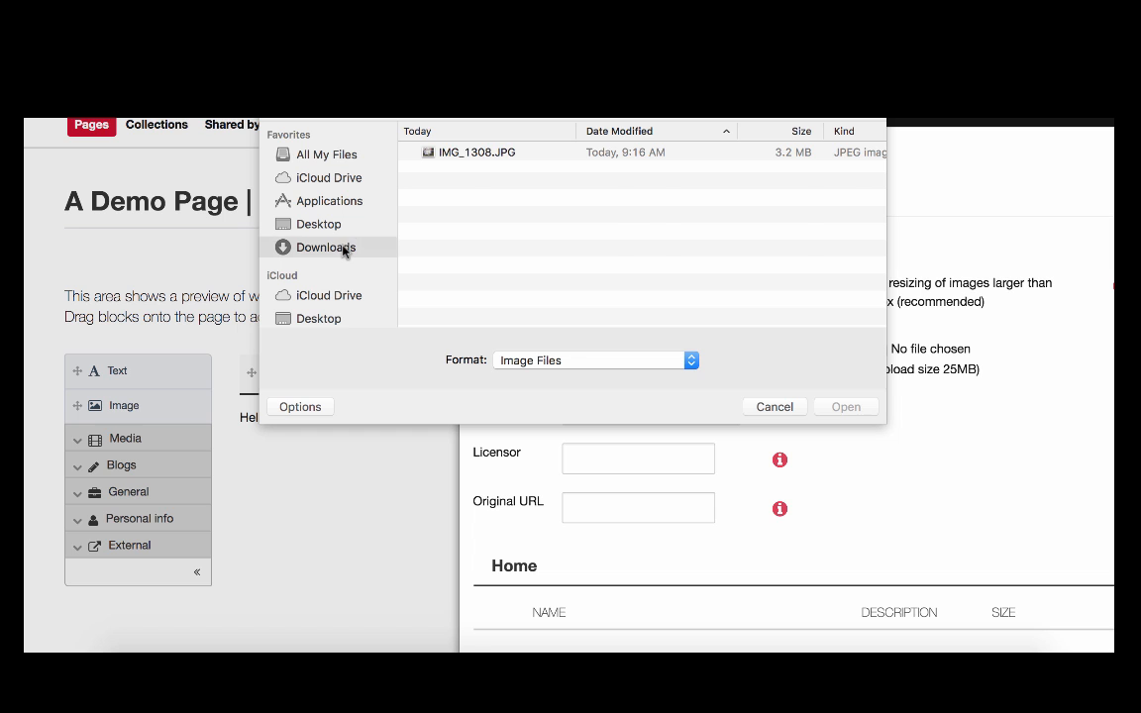
pyautogui.click(348, 224)
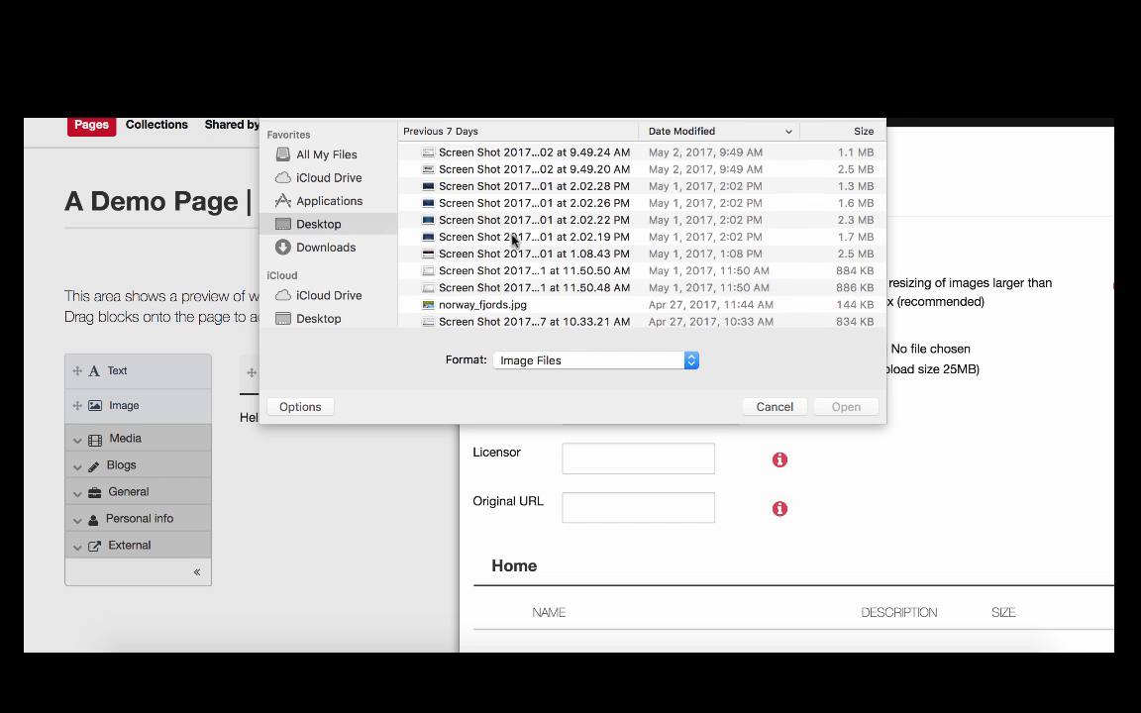
pyautogui.scroll(-2, 512, 240)
pyautogui.doubleClick(479, 255)
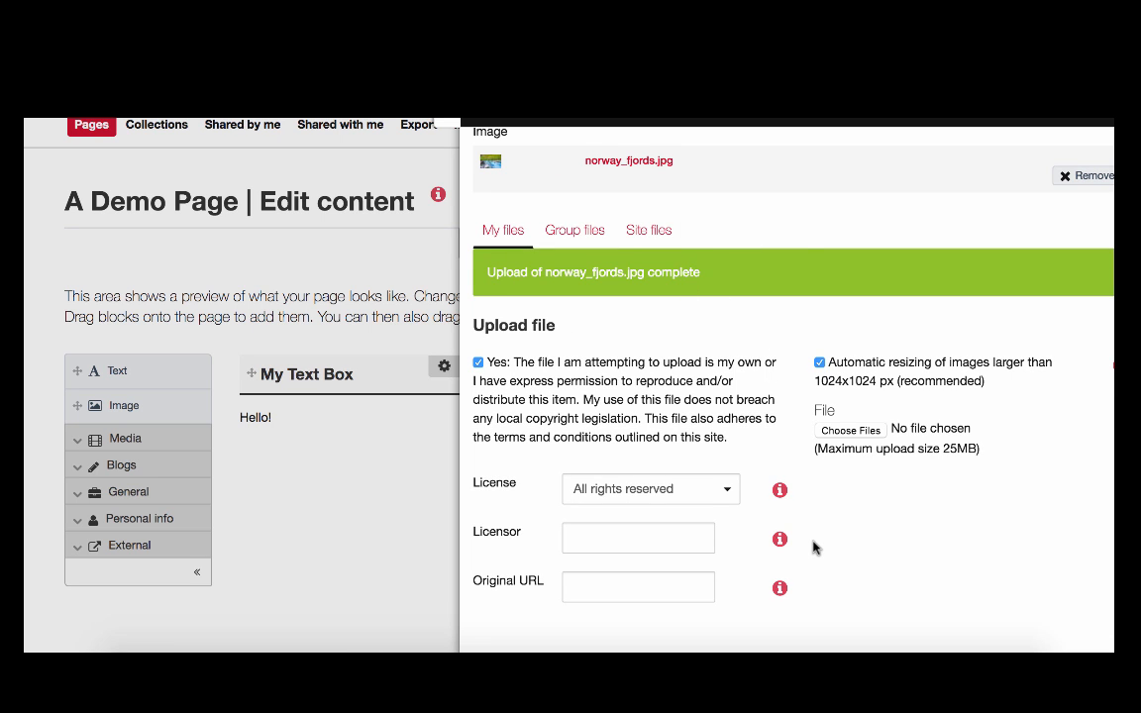
pyautogui.scroll(-10, 812, 548)
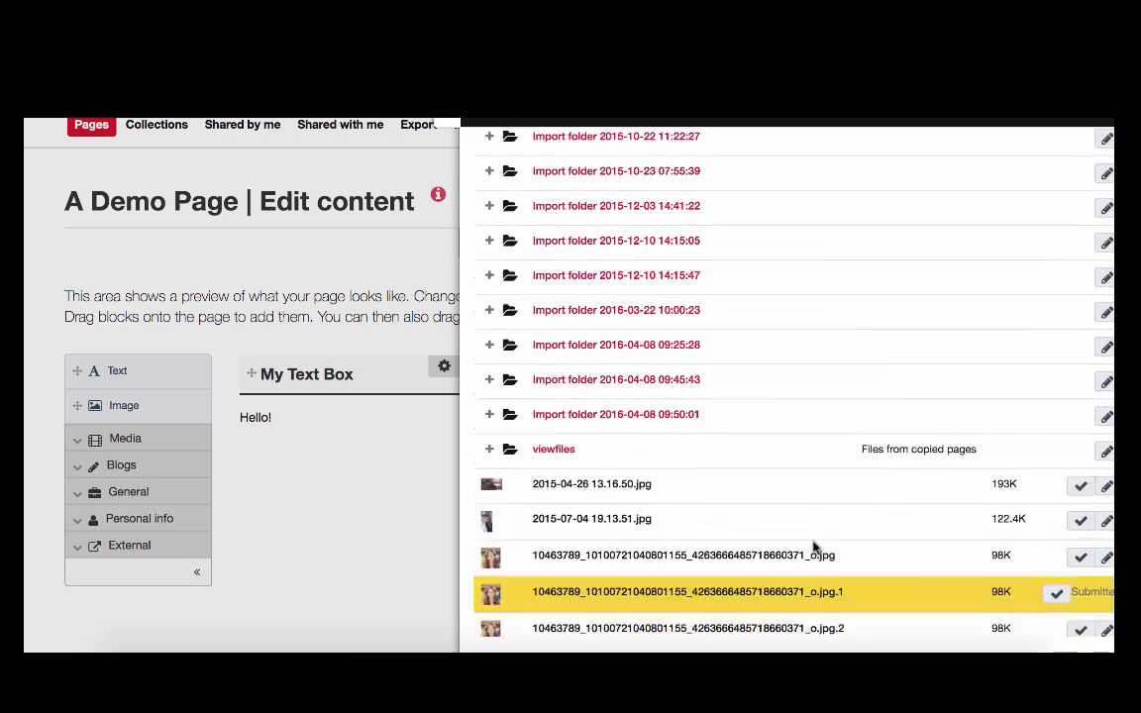
pyautogui.scroll(-5, 812, 548)
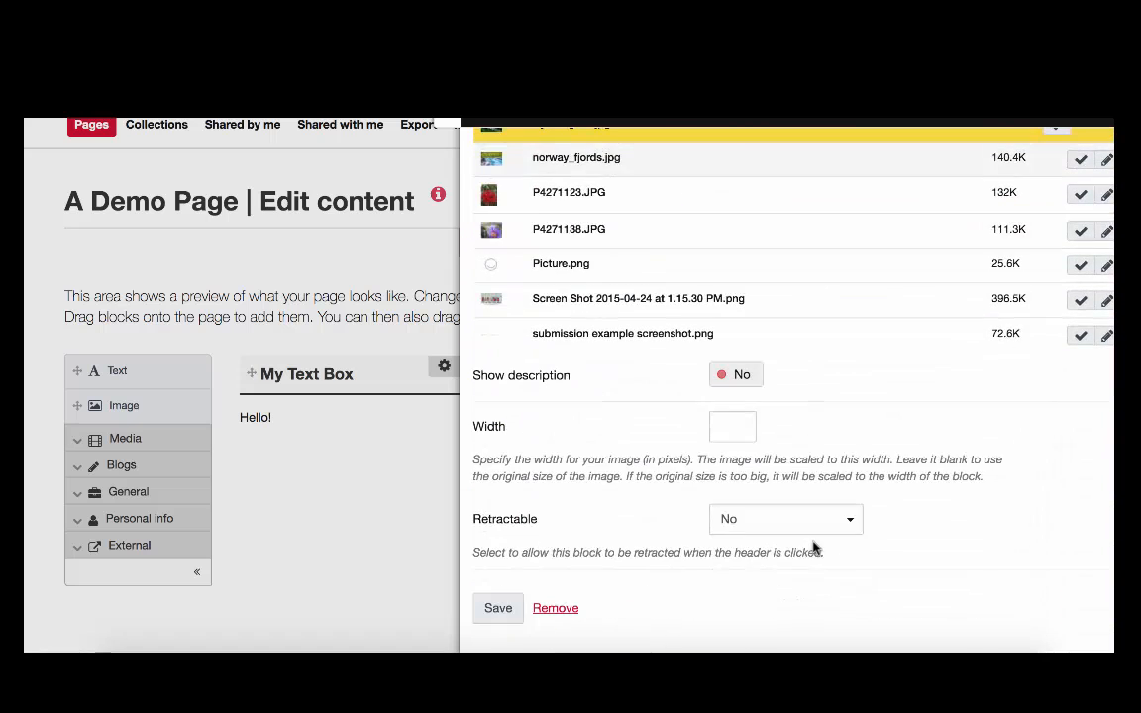
pyautogui.click(498, 608)
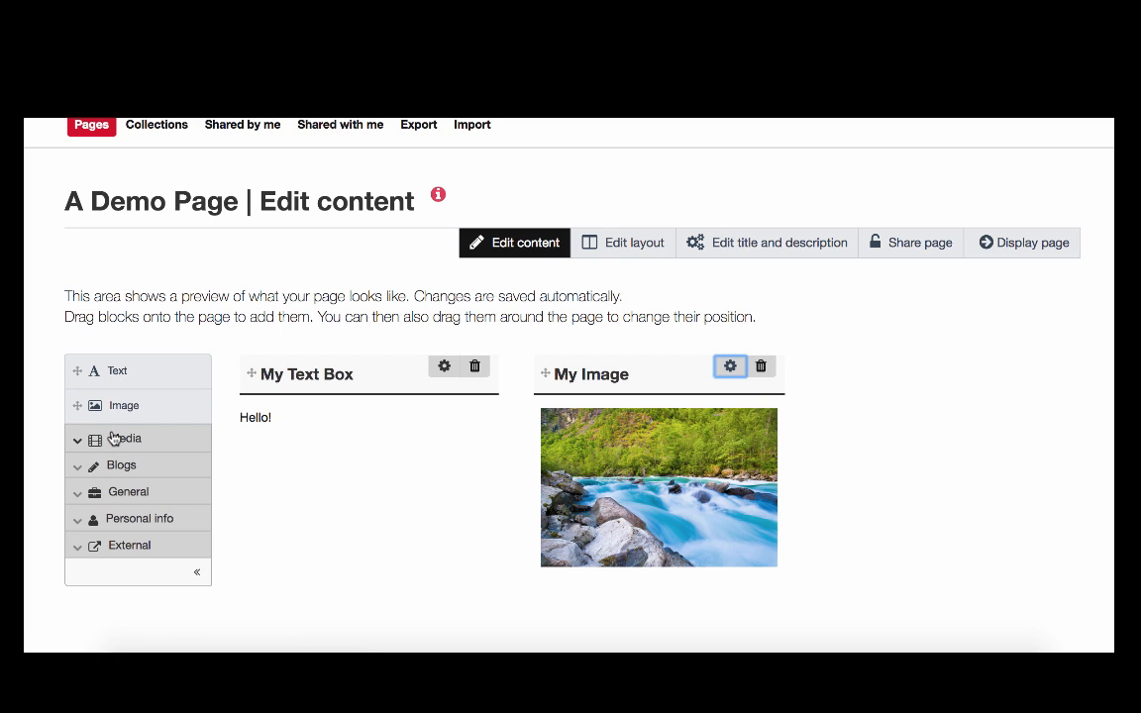
pyautogui.click(166, 439)
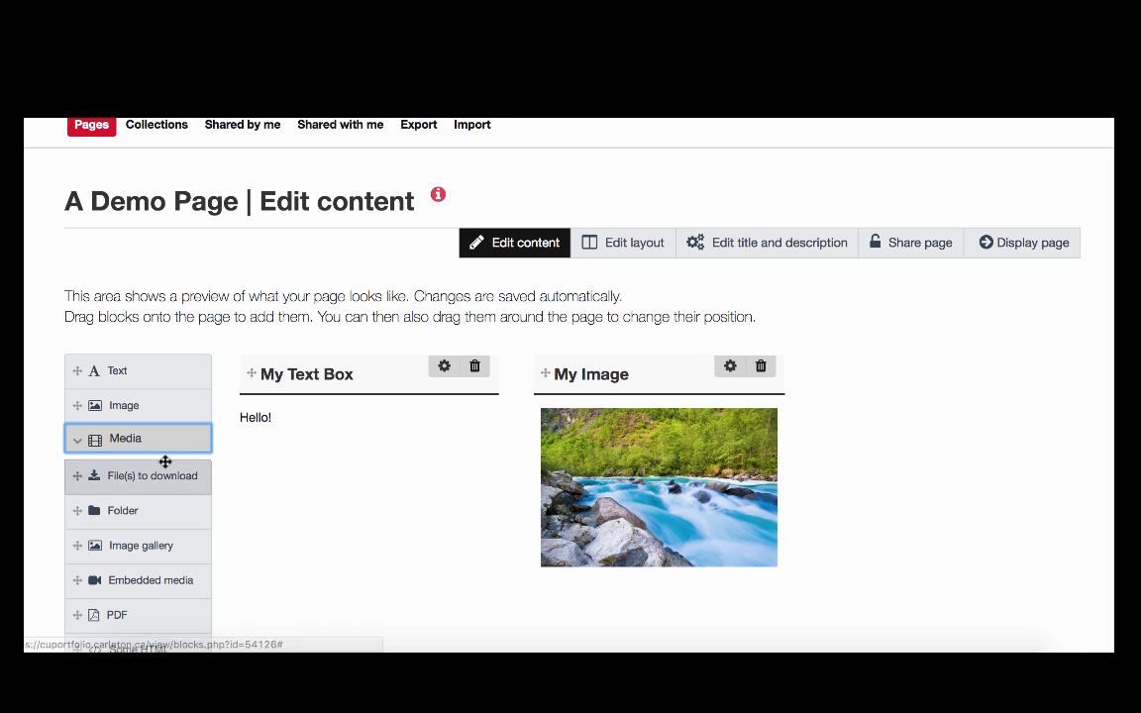
pyautogui.scroll(-1, 166, 461)
pyautogui.scroll(-2, 166, 461)
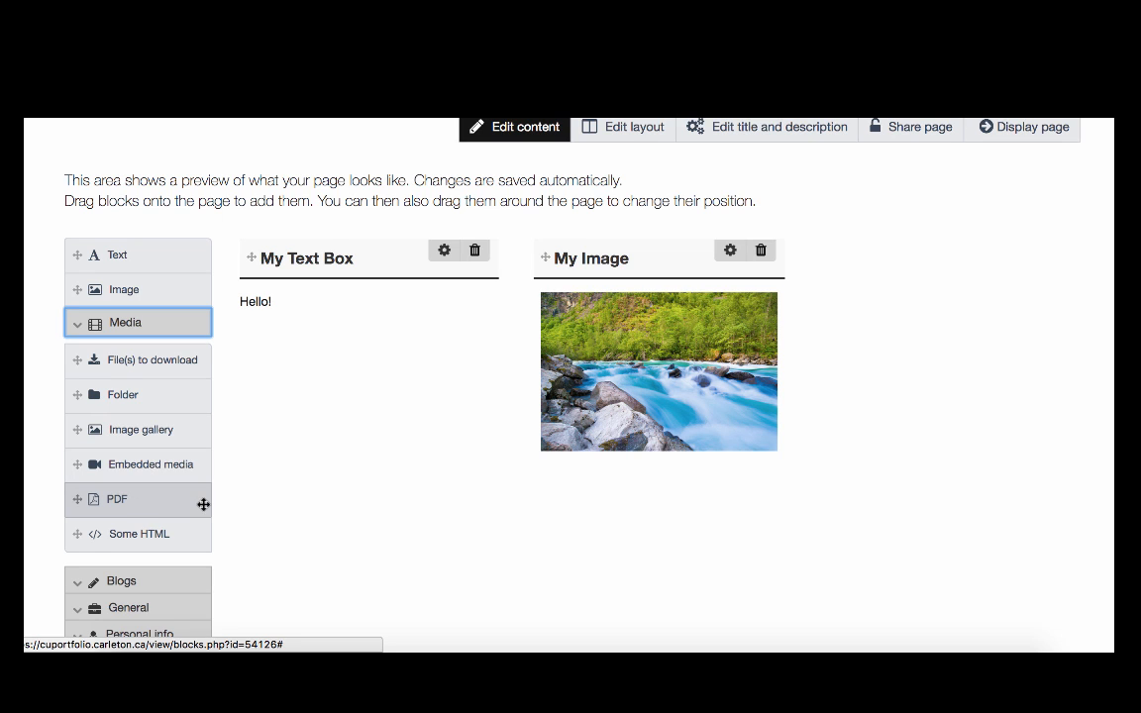
pyautogui.click(132, 324)
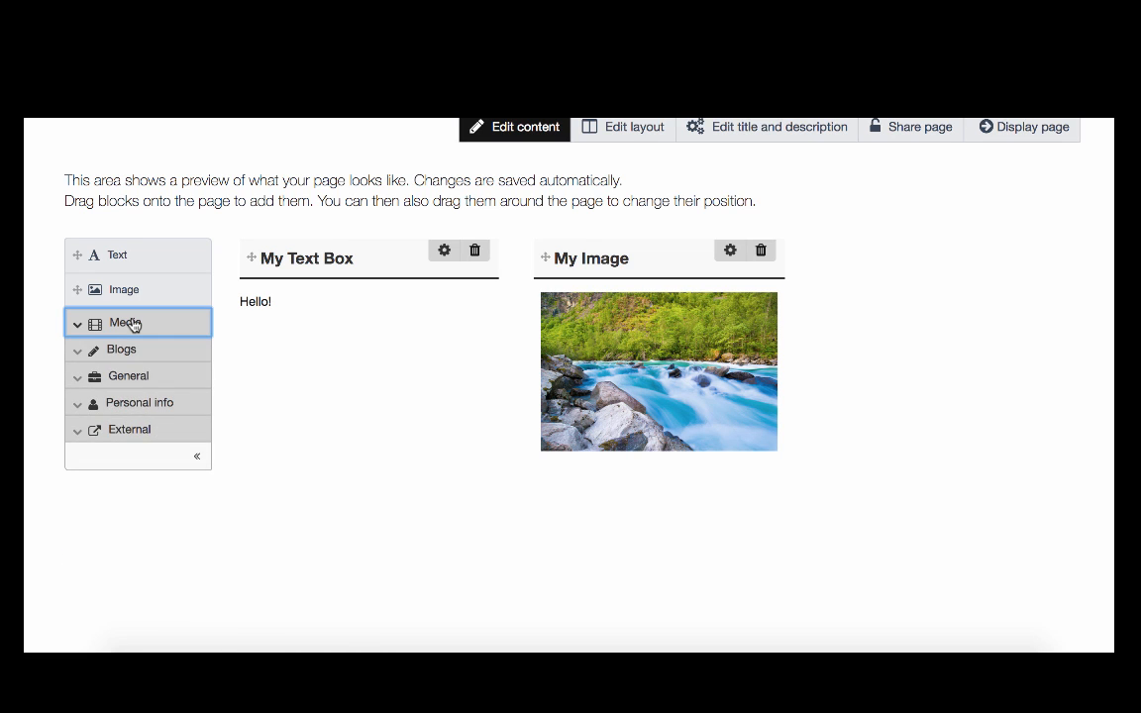
# Add an External media block to the page's third column and title it "My Youtube Video".
pyautogui.click(165, 435)
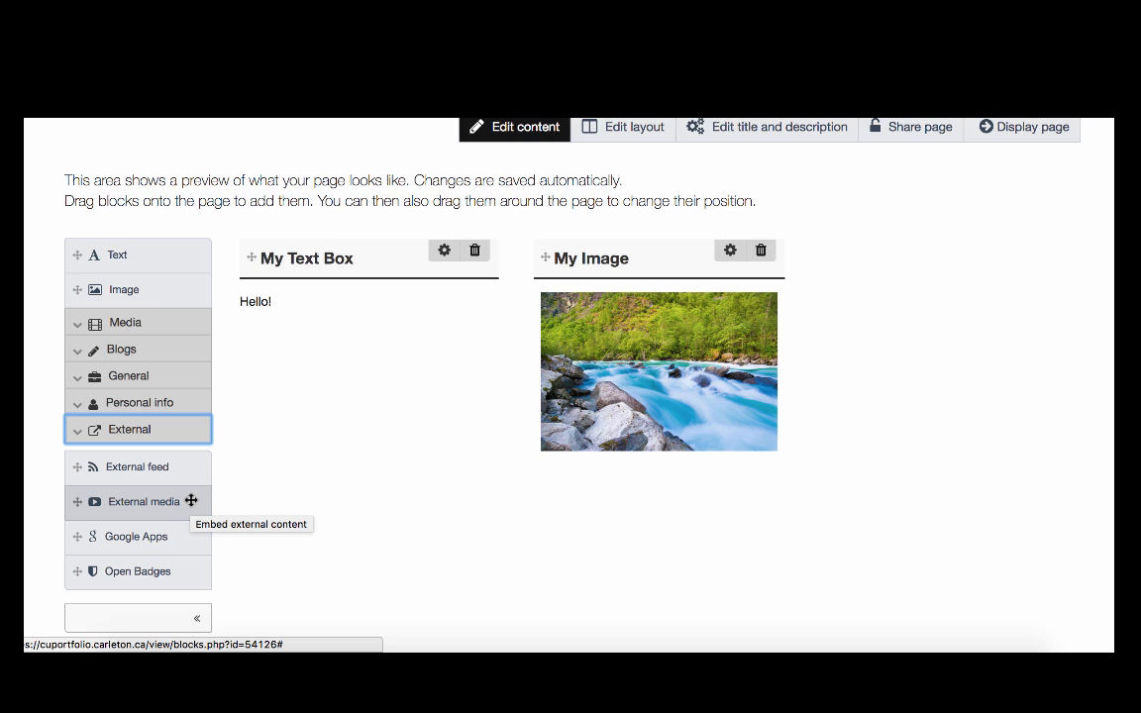
pyautogui.moveTo(191, 501); pyautogui.dragTo(991, 260)
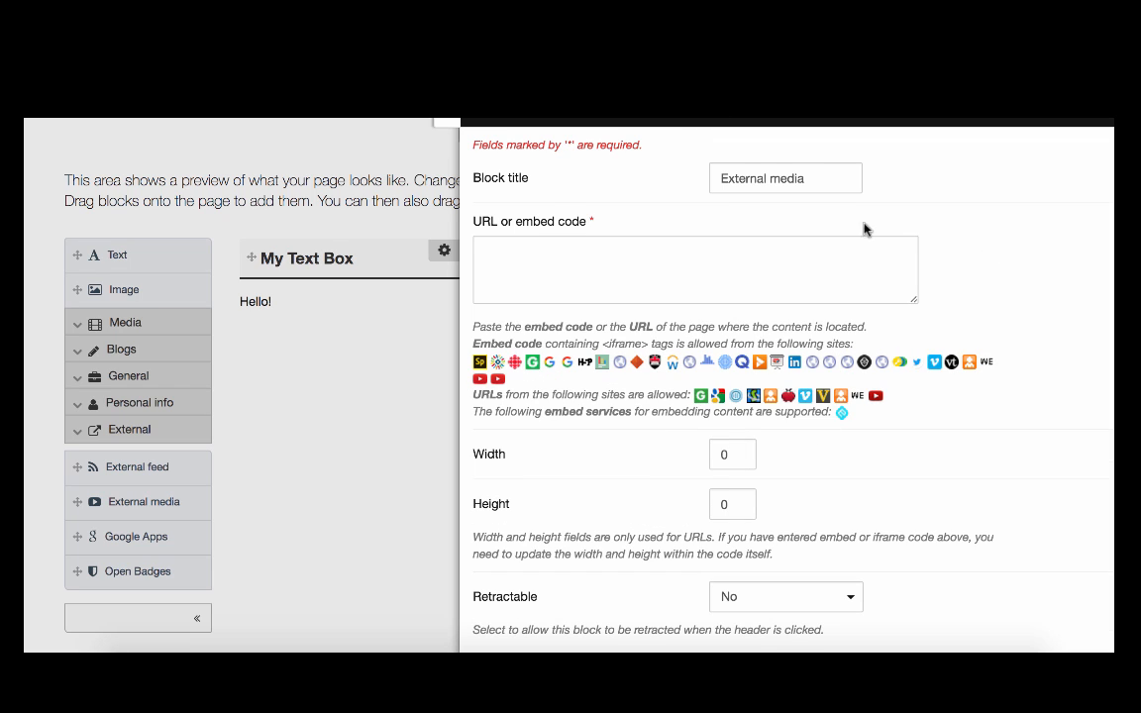
pyautogui.doubleClick(812, 170)
pyautogui.hotkey('ctrl', 'a')
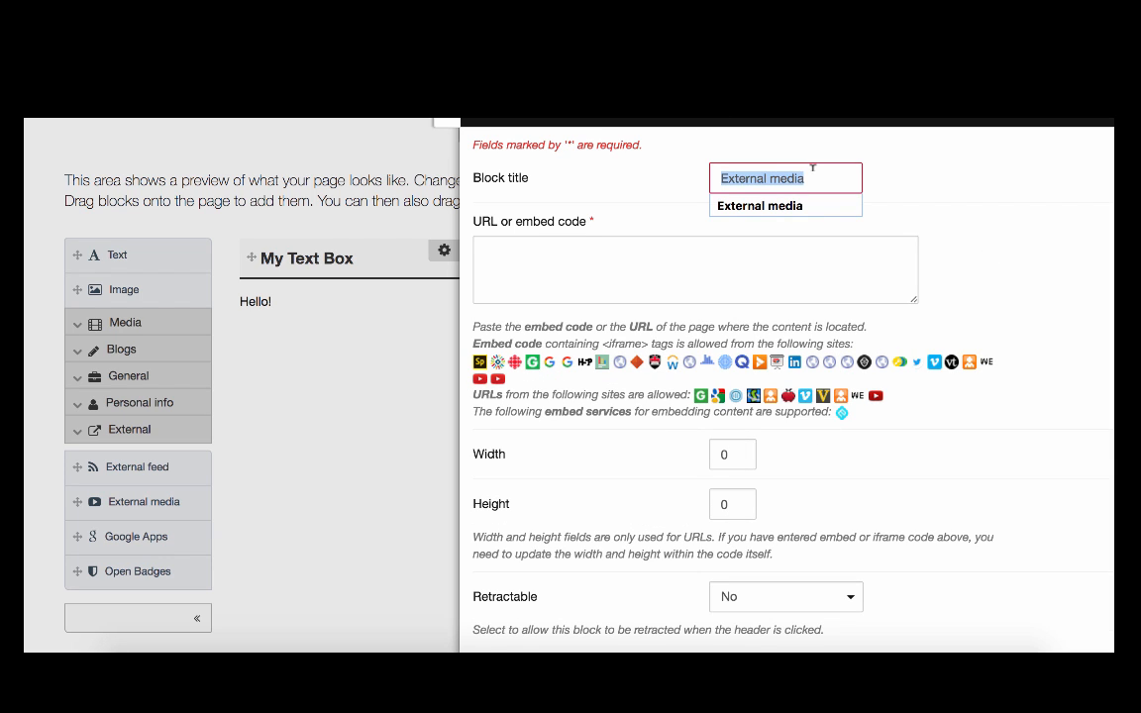
pyautogui.write('My You')
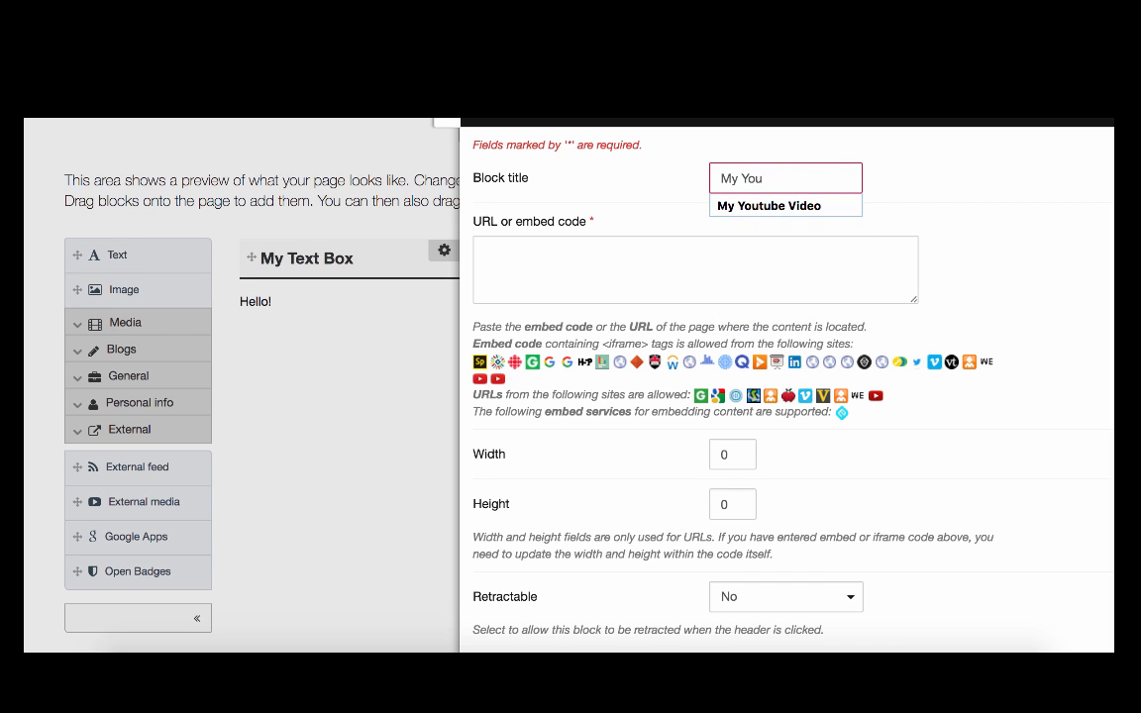
pyautogui.write('tube Video')
# Copy the address of the YouTube video "Carleton University: A Video Campus Tour" into the block's URL or embed code field and save the block.
pyautogui.click(799, 258)
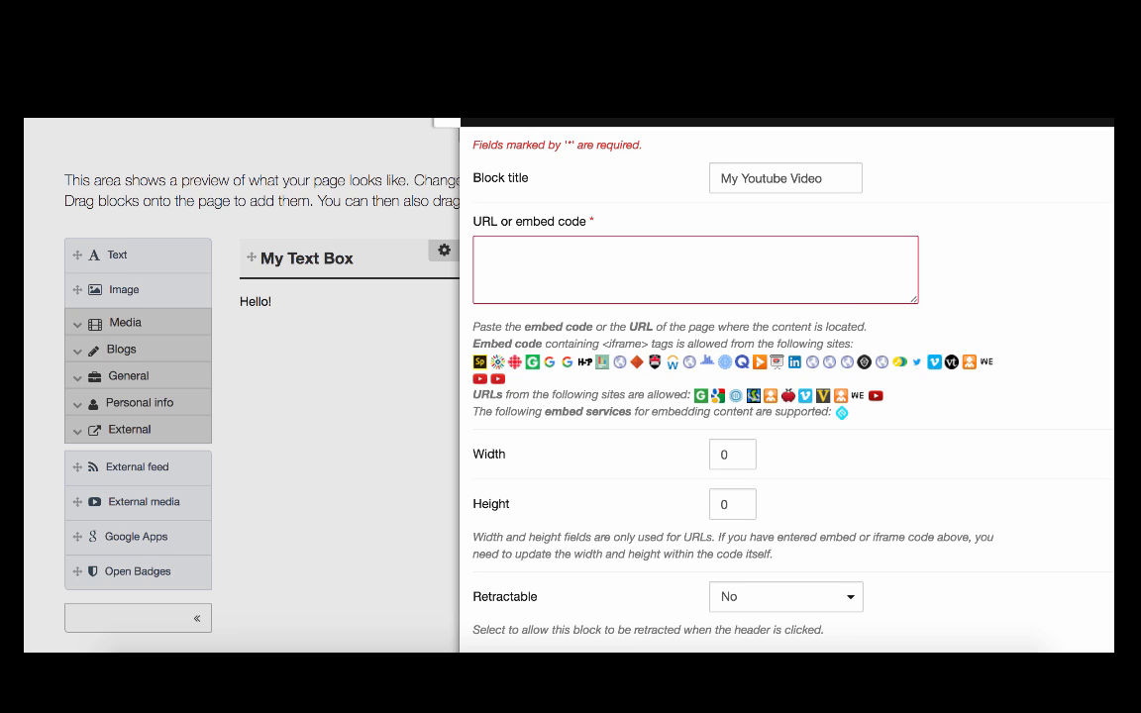
pyautogui.hotkey('ctrl', 'Tab')
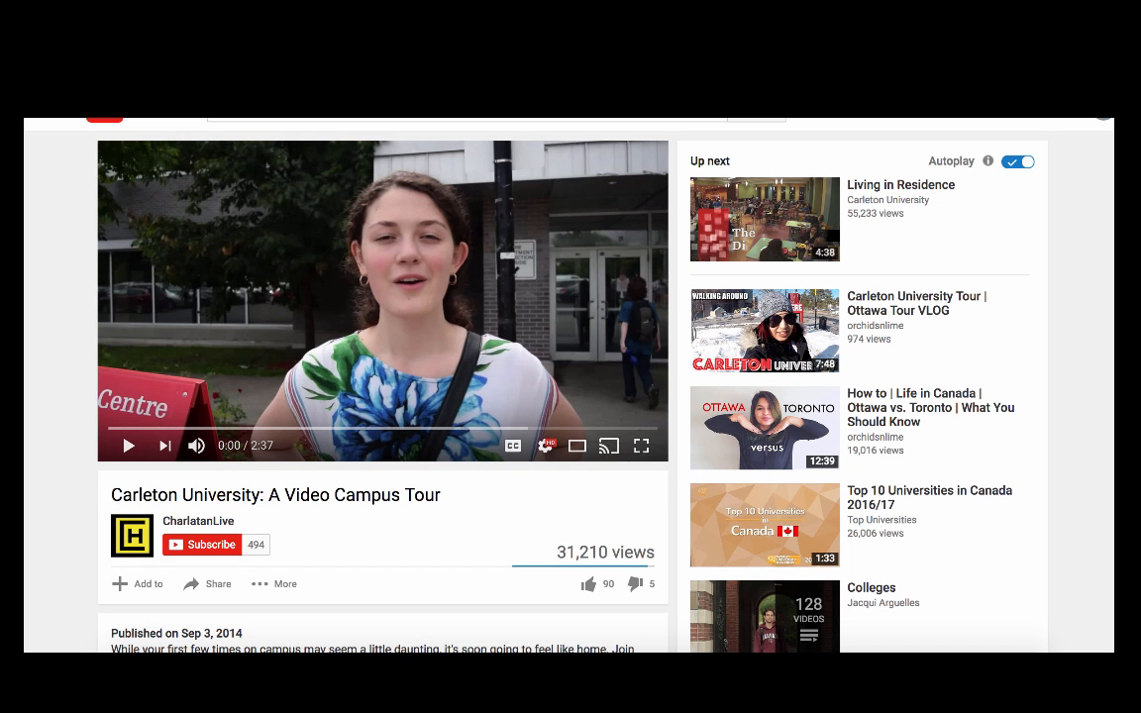
pyautogui.rightClick(353, 66)
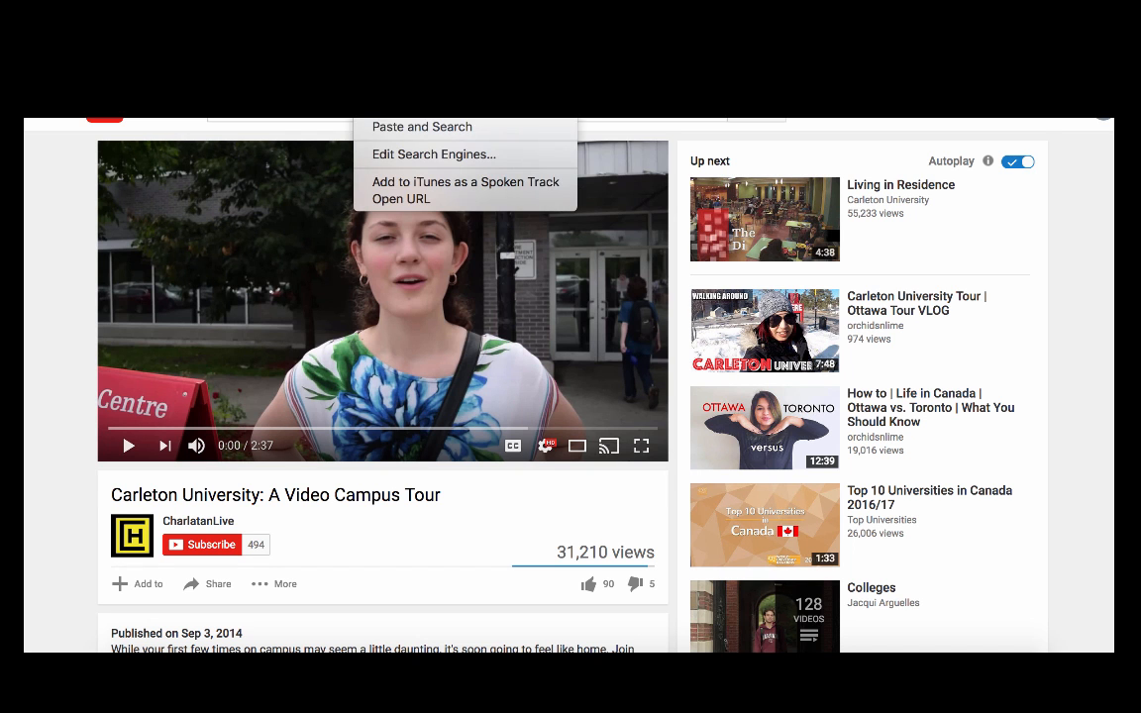
pyautogui.click(387, 93)
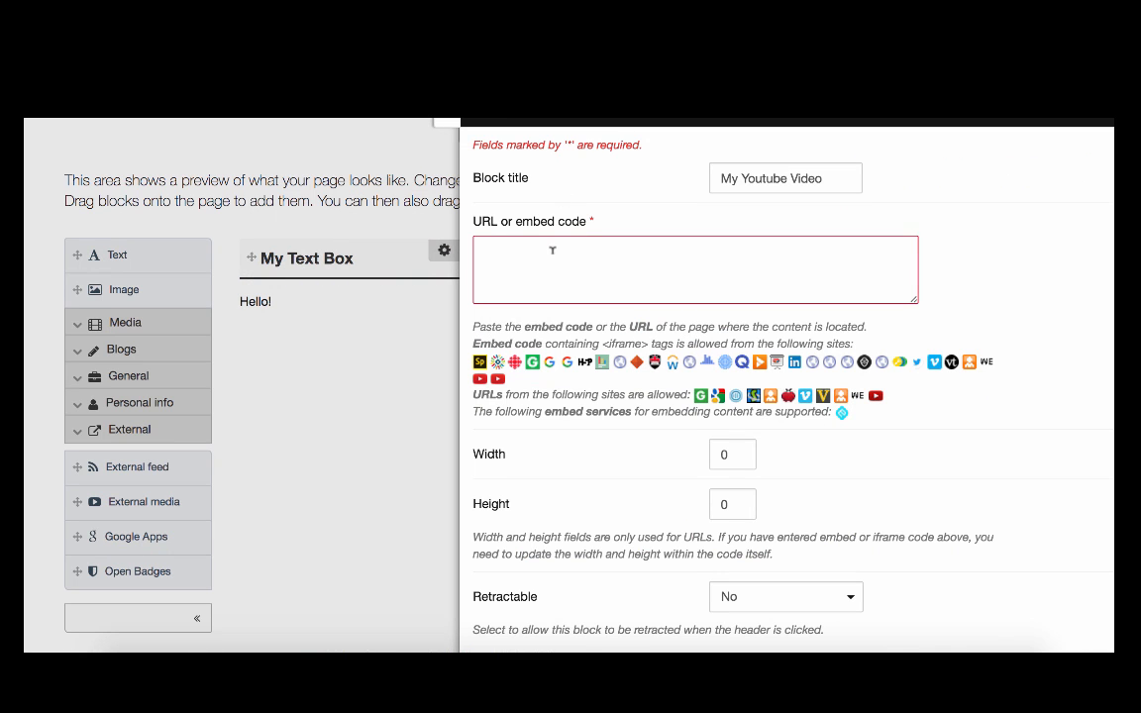
pyautogui.rightClick(552, 251)
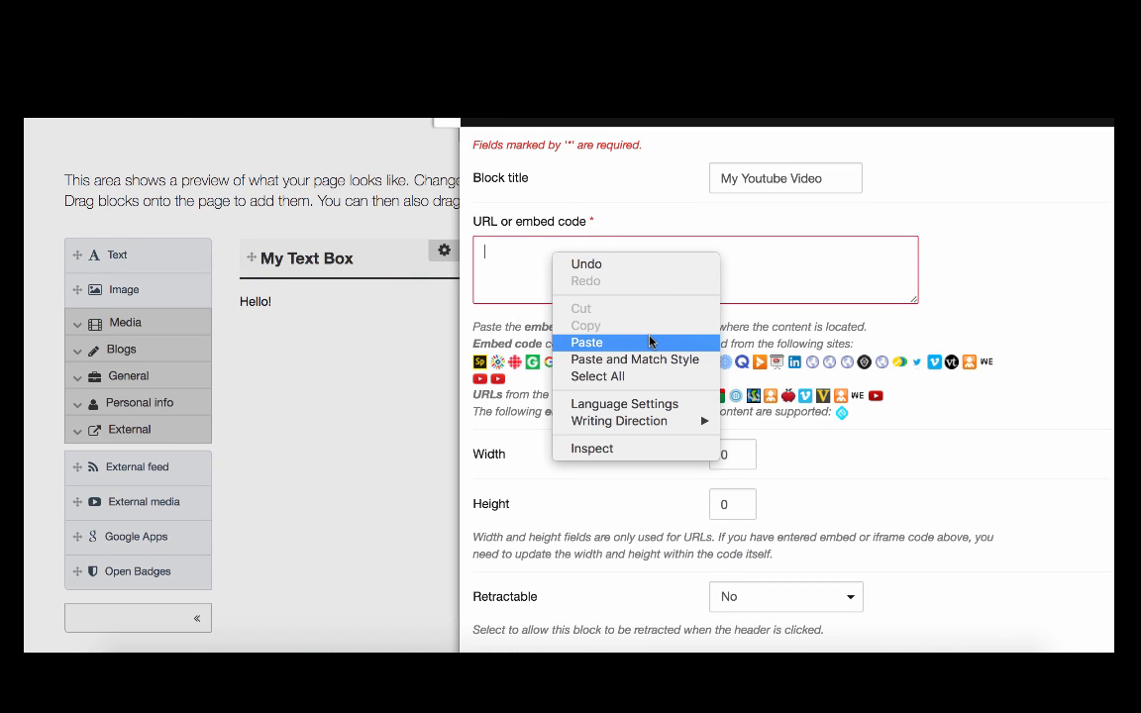
pyautogui.click(587, 341)
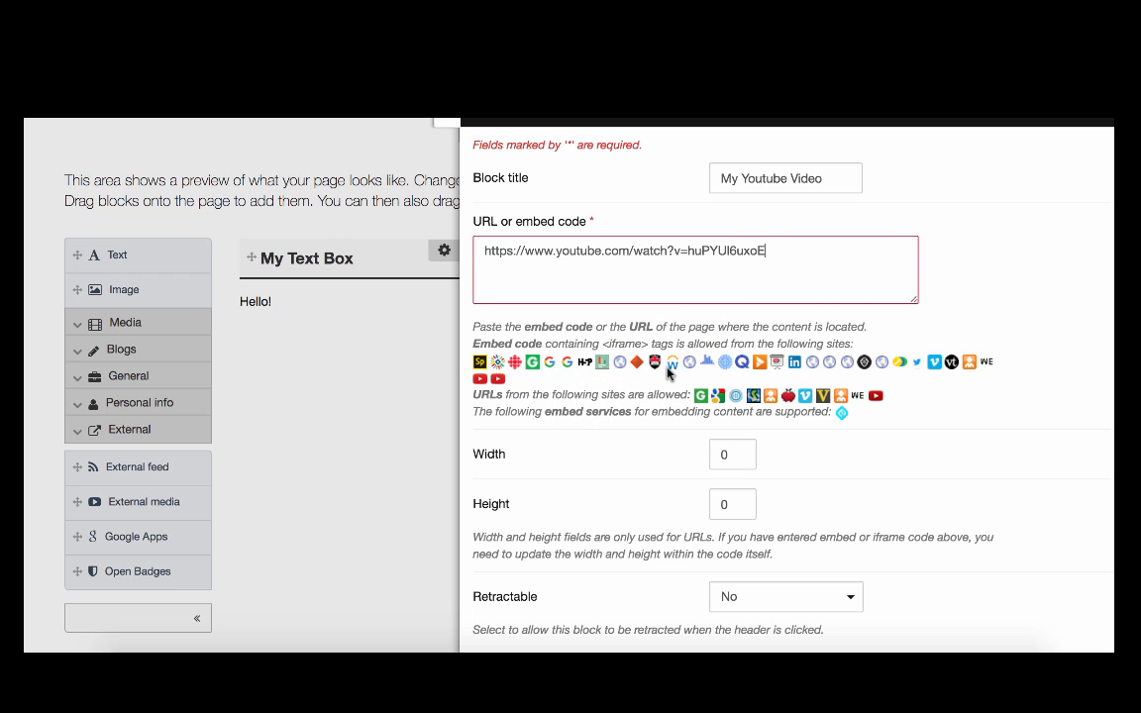
pyautogui.scroll(-1, 606, 508)
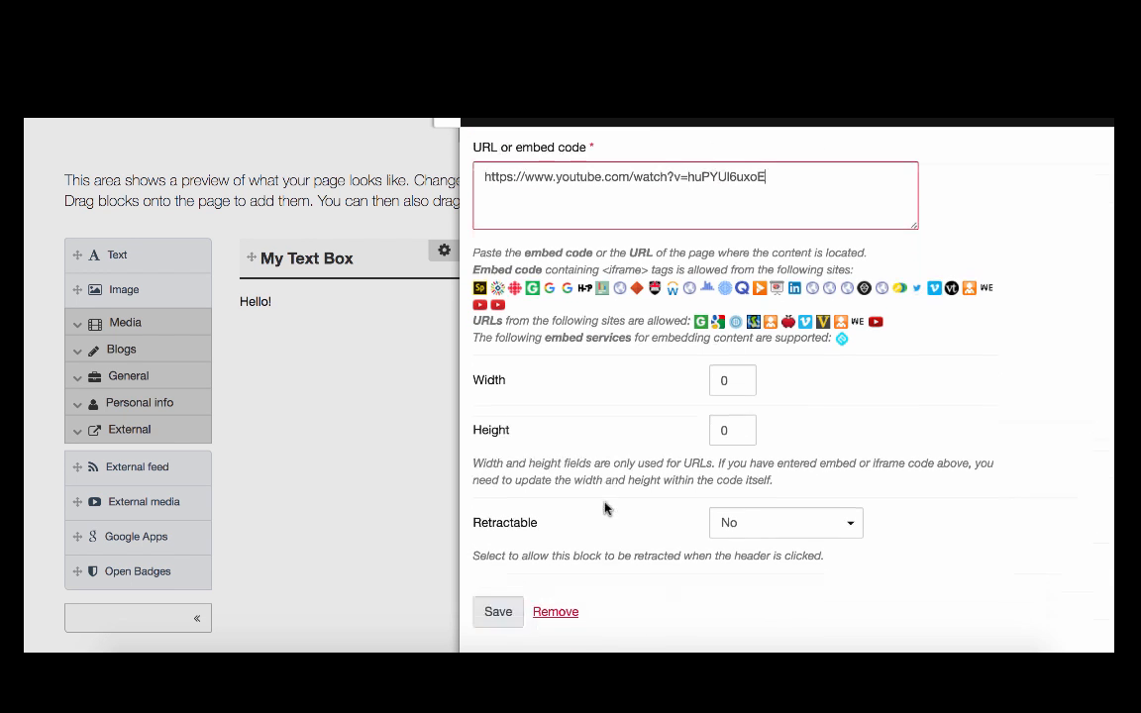
pyautogui.click(505, 613)
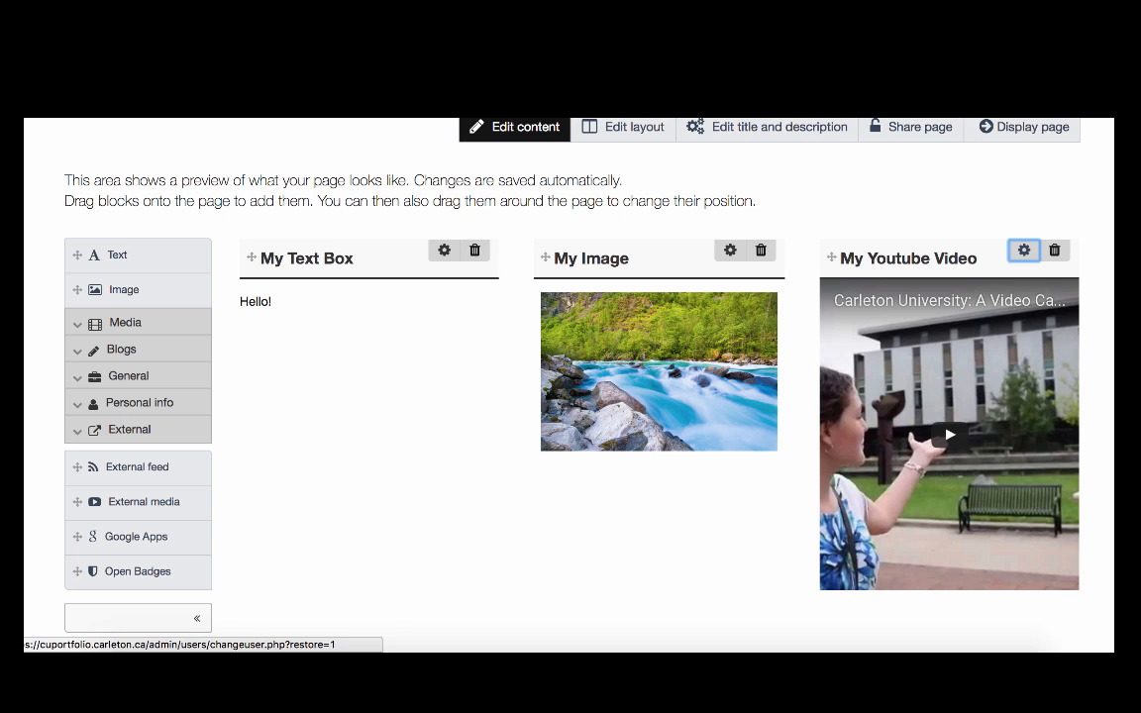
pyautogui.scroll(3, 867, 199)
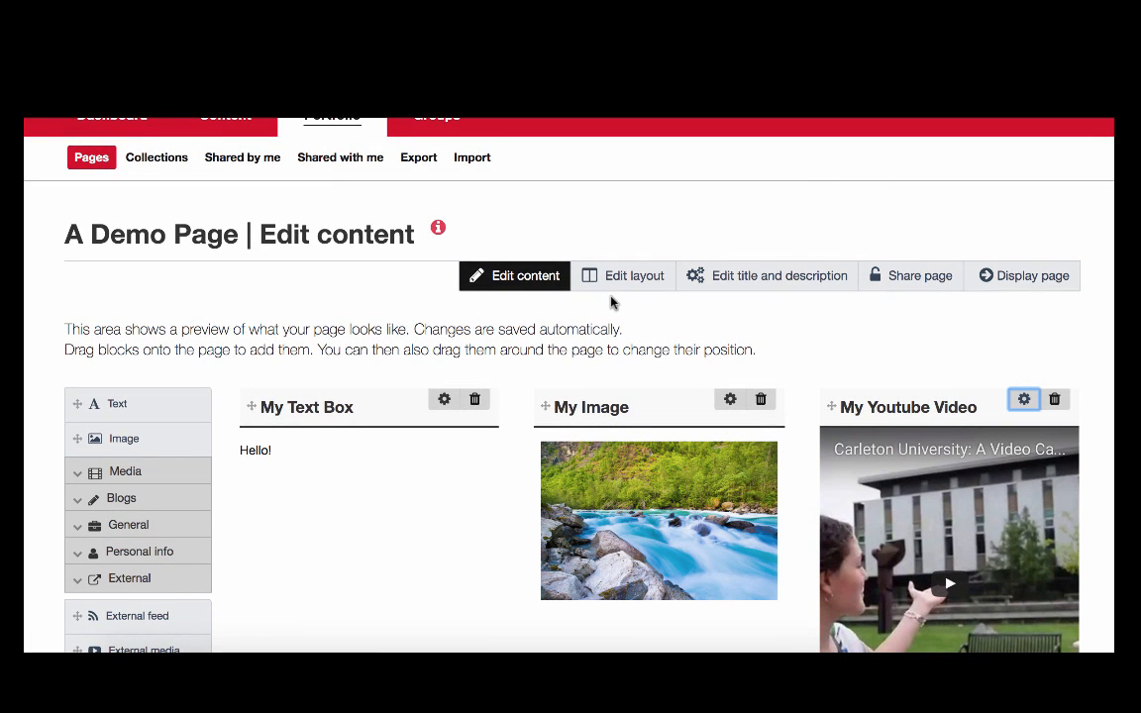
# Open the page's layout settings and examine the basic, advanced and custom layout options.
pyautogui.click(639, 287)
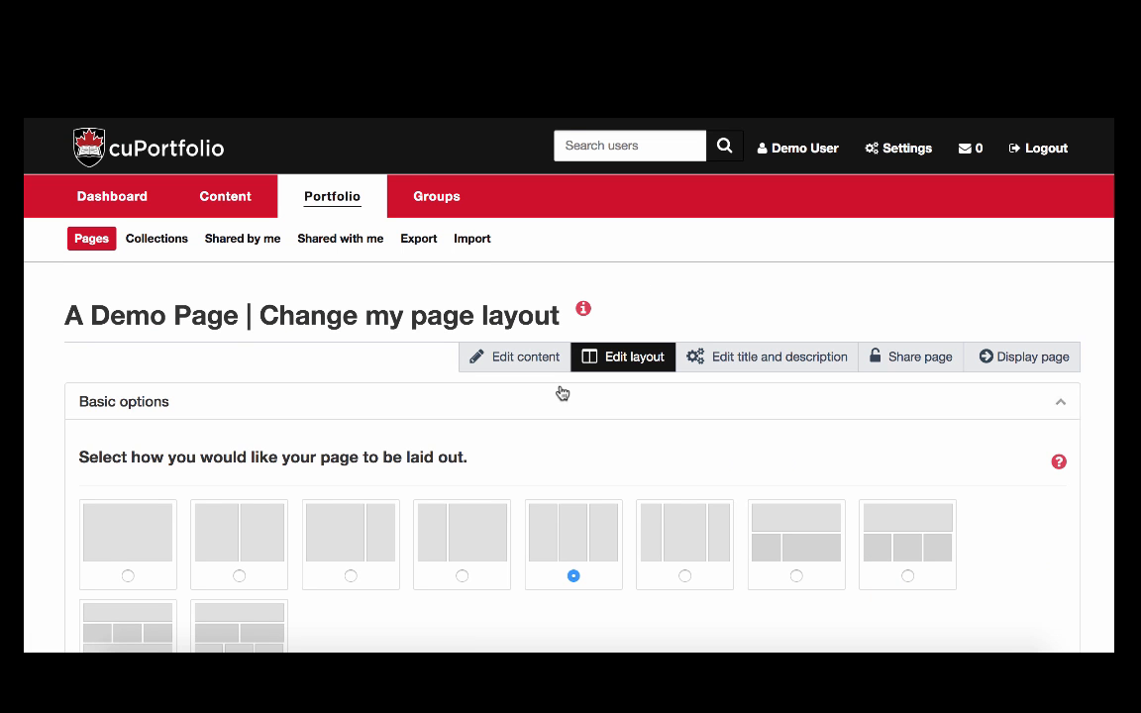
pyautogui.scroll(-3, 560, 392)
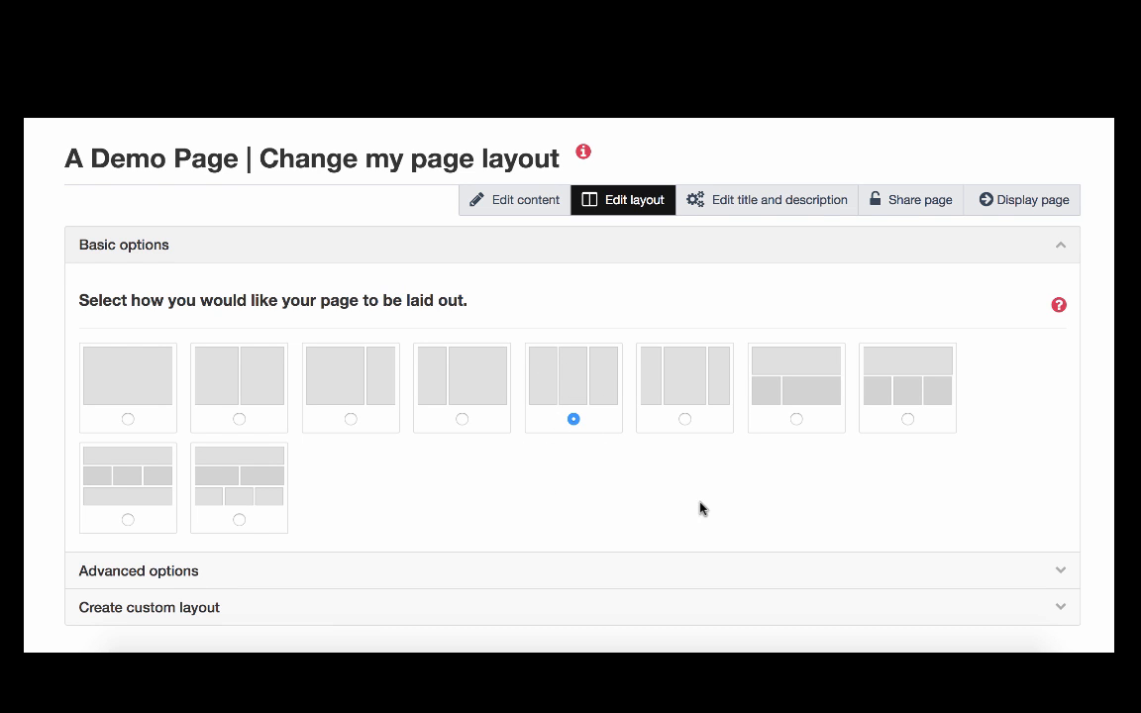
pyautogui.scroll(-2, 699, 508)
pyautogui.click(675, 473)
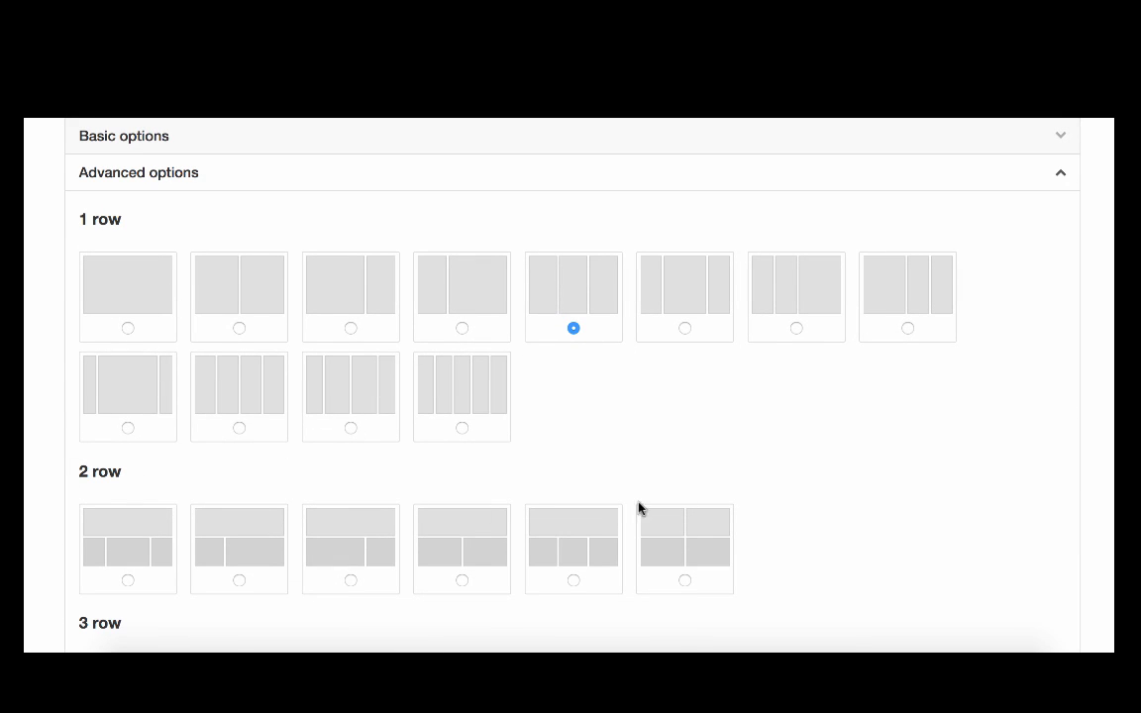
pyautogui.scroll(-3, 820, 487)
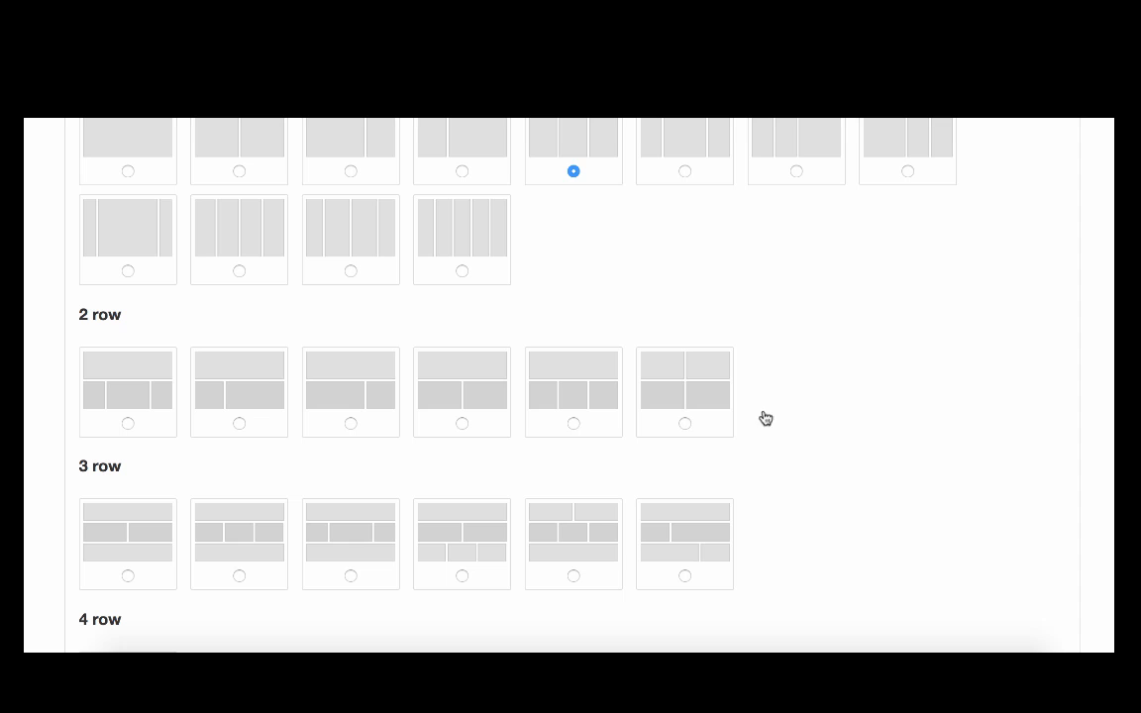
pyautogui.scroll(-4, 522, 540)
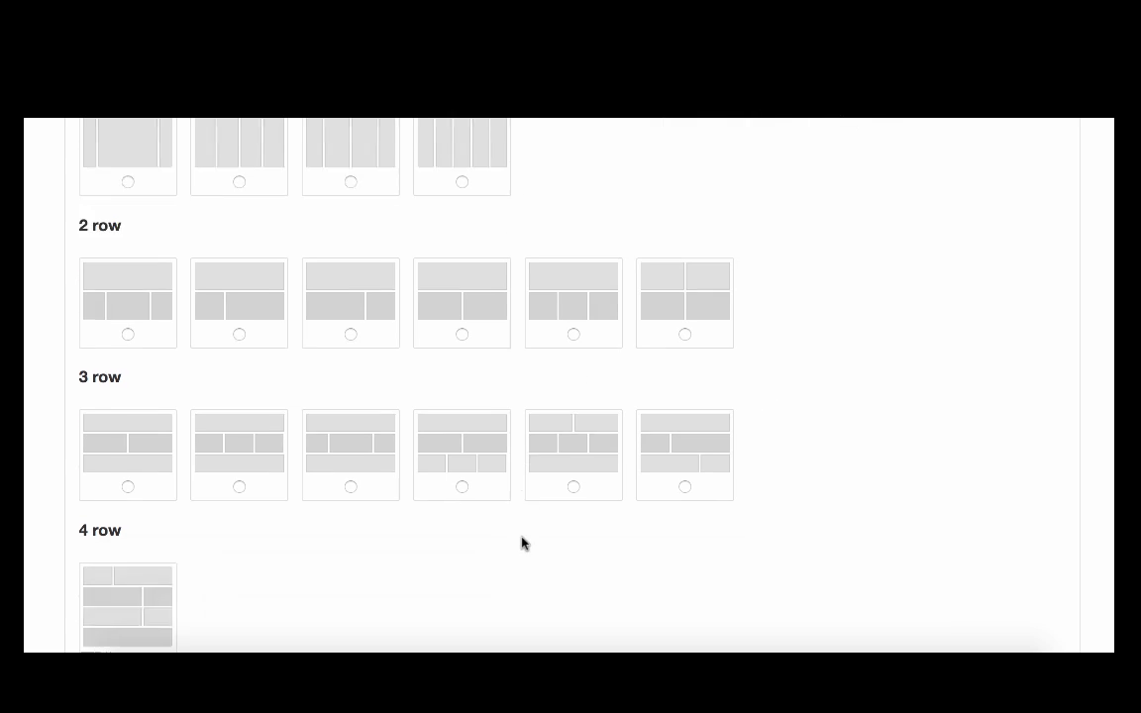
pyautogui.scroll(-10, 226, 467)
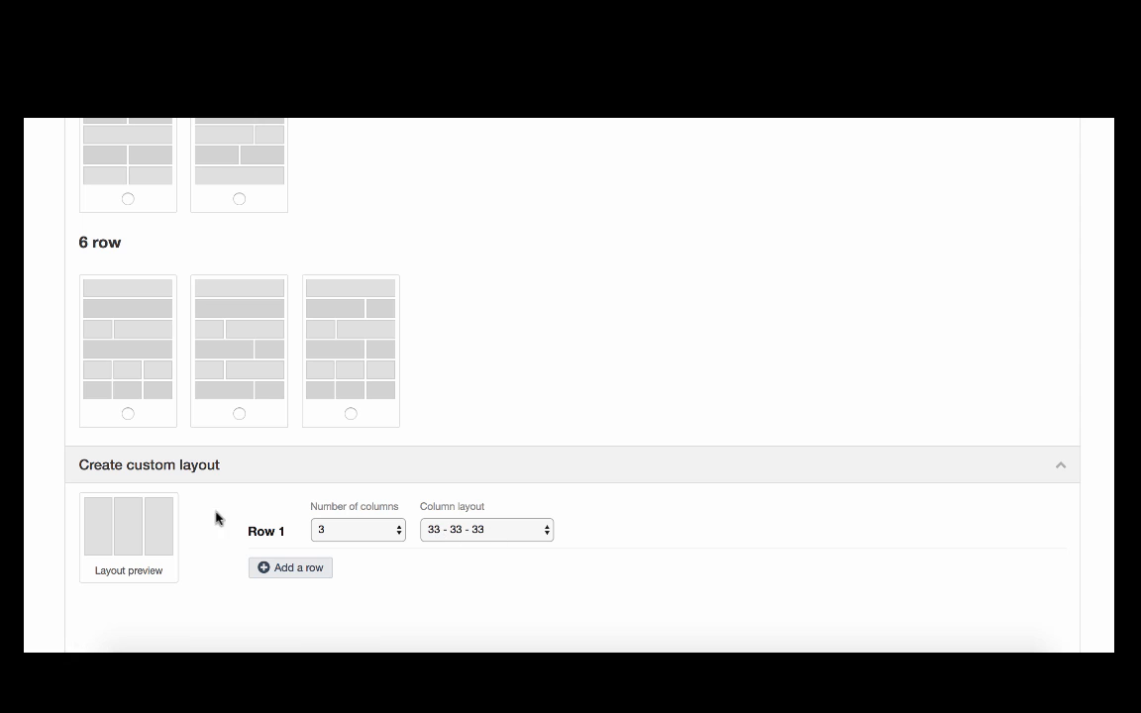
pyautogui.scroll(15, 562, 357)
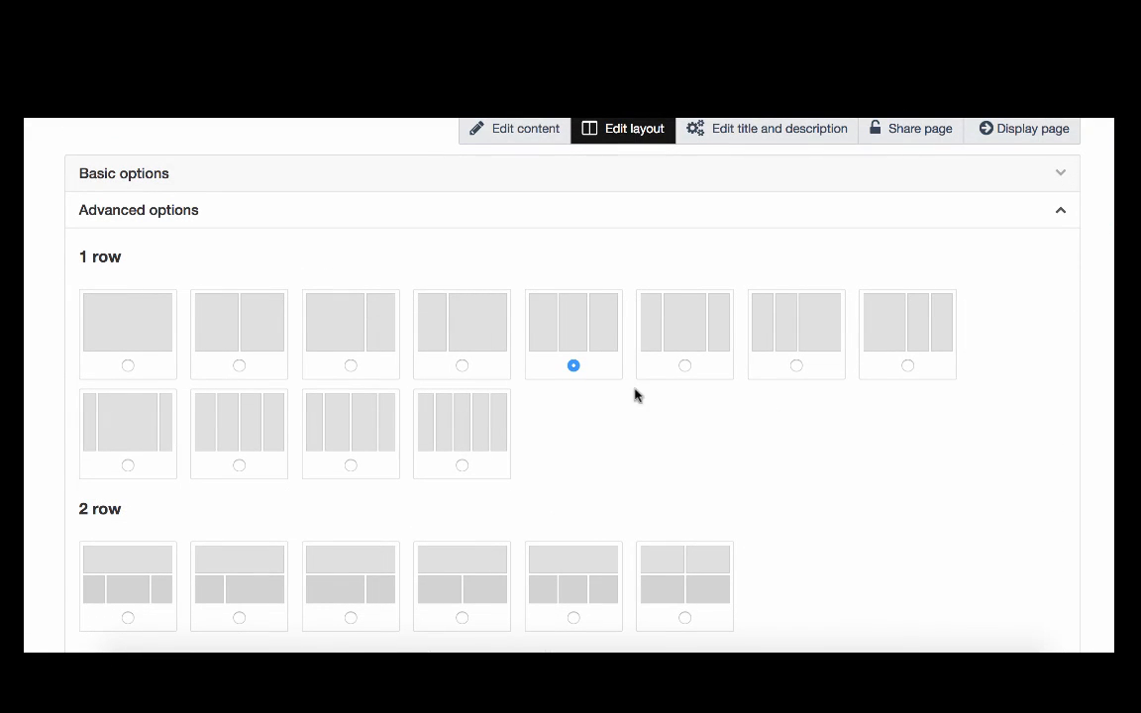
# Choose the basic layout with one full-width row above a narrow and a wide column, and save the page layout.
pyautogui.click(525, 187)
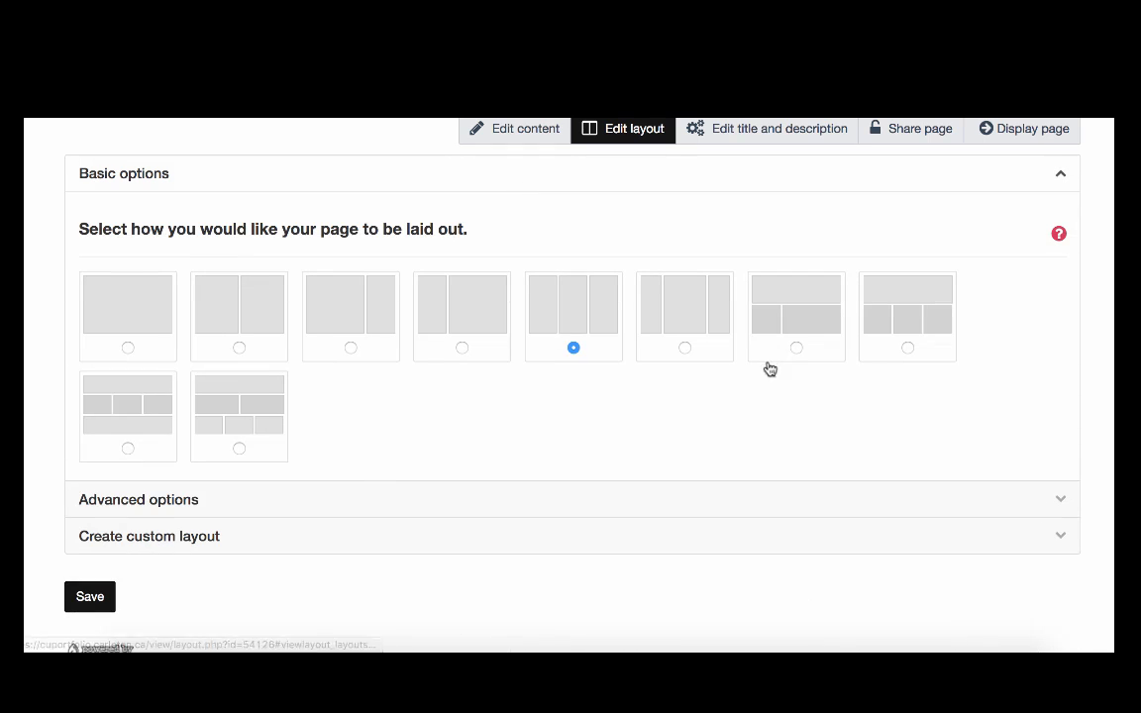
pyautogui.click(790, 330)
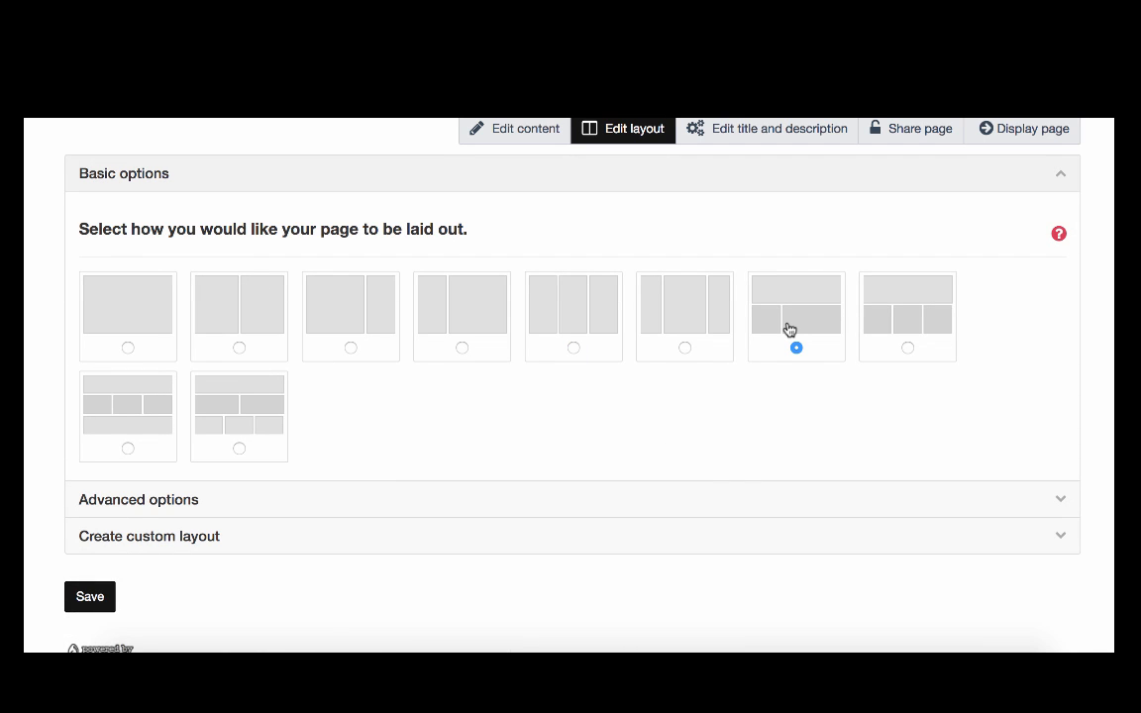
pyautogui.click(106, 606)
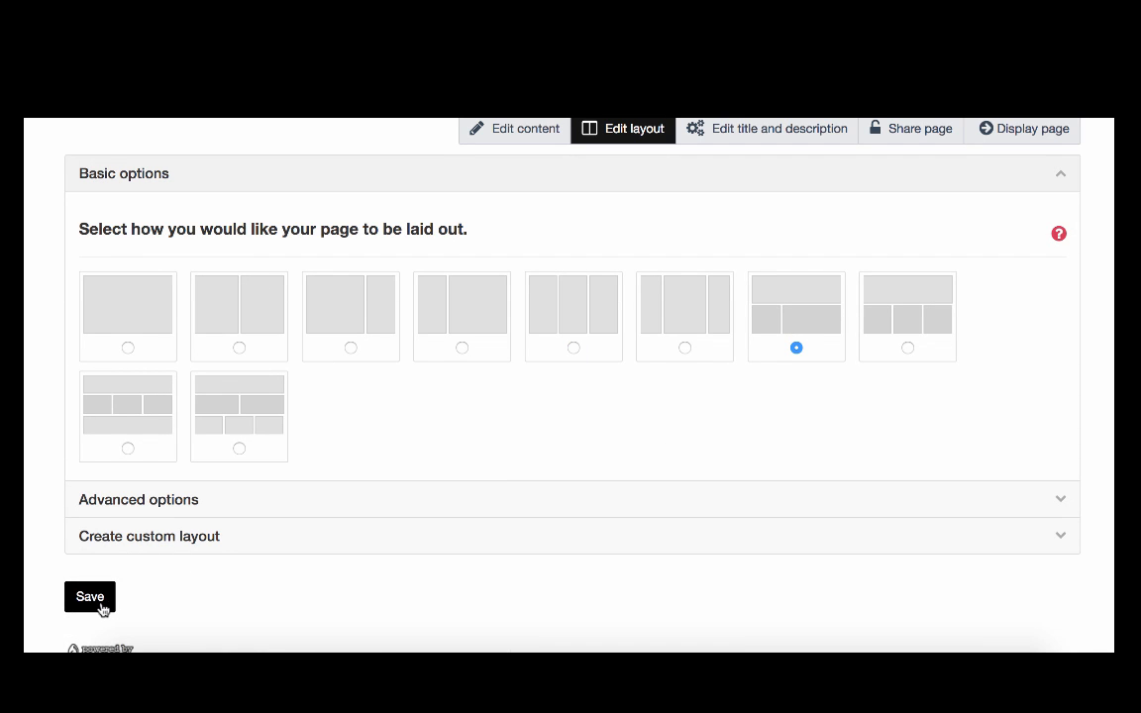
pyautogui.click(102, 607)
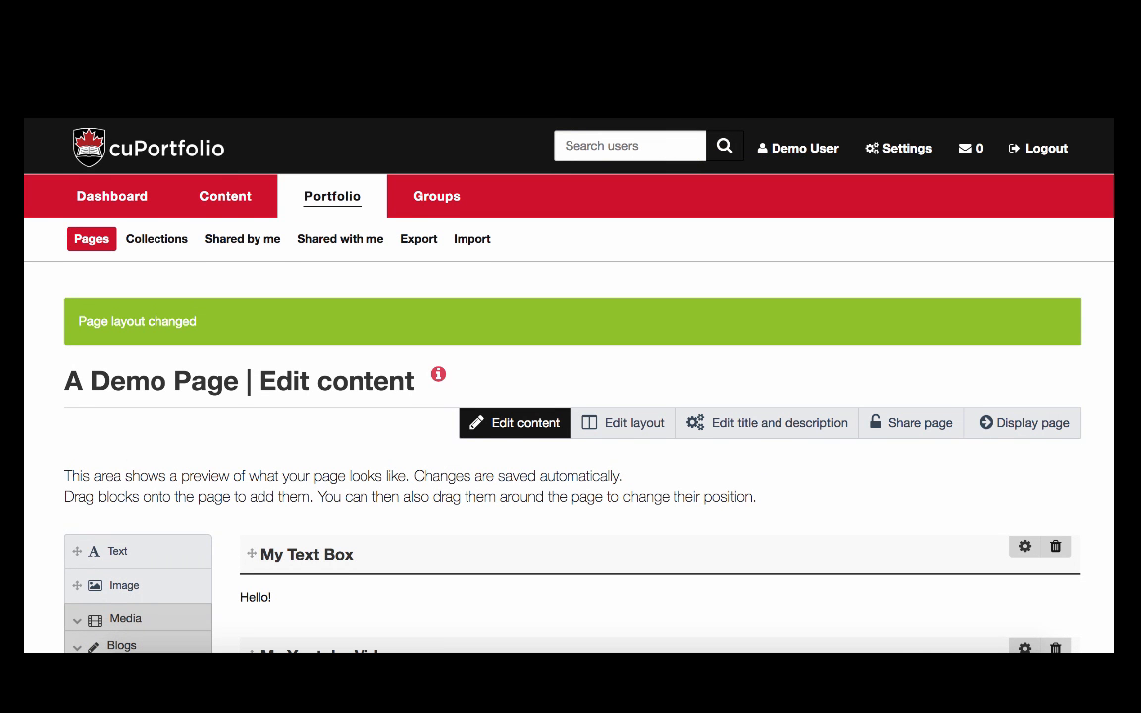
# Move the My Youtube Video block into the second row's narrow column and the My Text Box block into its wide column.
pyautogui.scroll(-5, 570, 396)
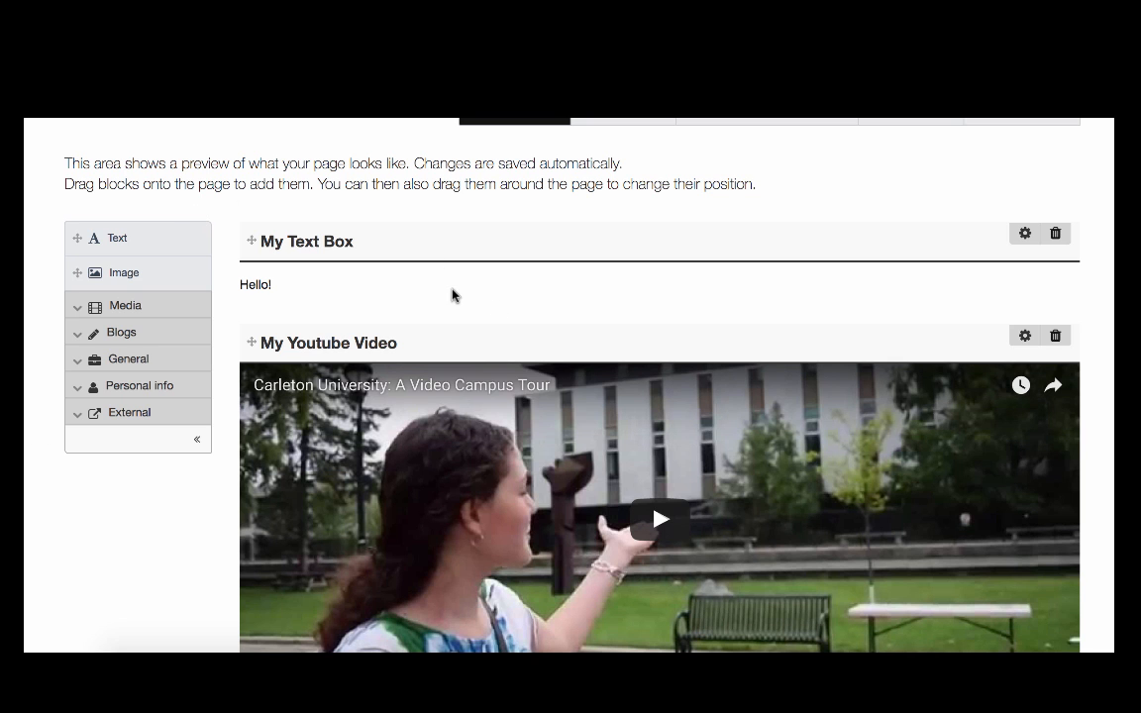
pyautogui.moveTo(297, 343); pyautogui.dragTo(374, 446)
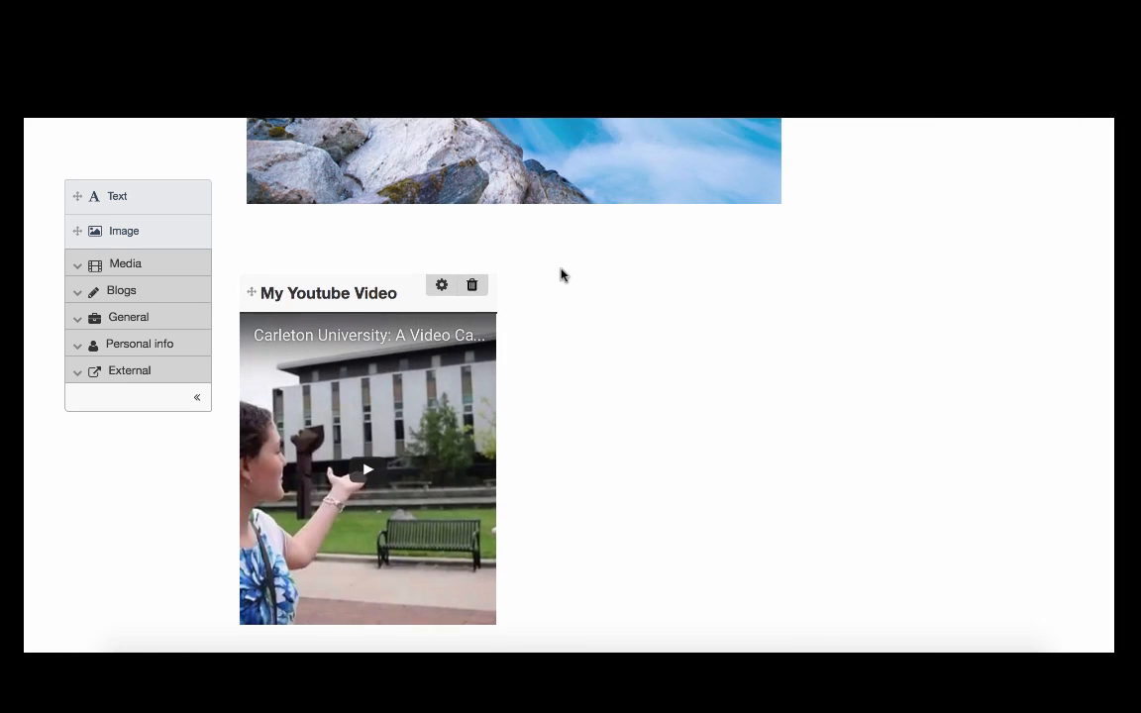
pyautogui.scroll(5, 561, 275)
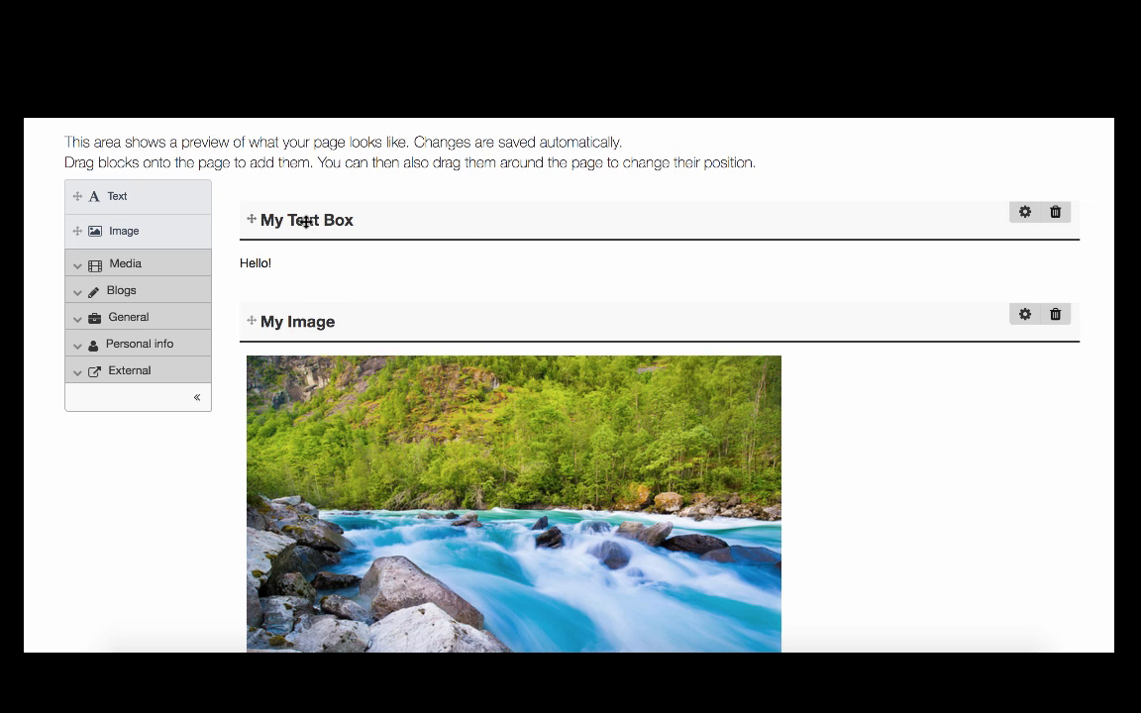
pyautogui.moveTo(306, 220); pyautogui.dragTo(721, 271)
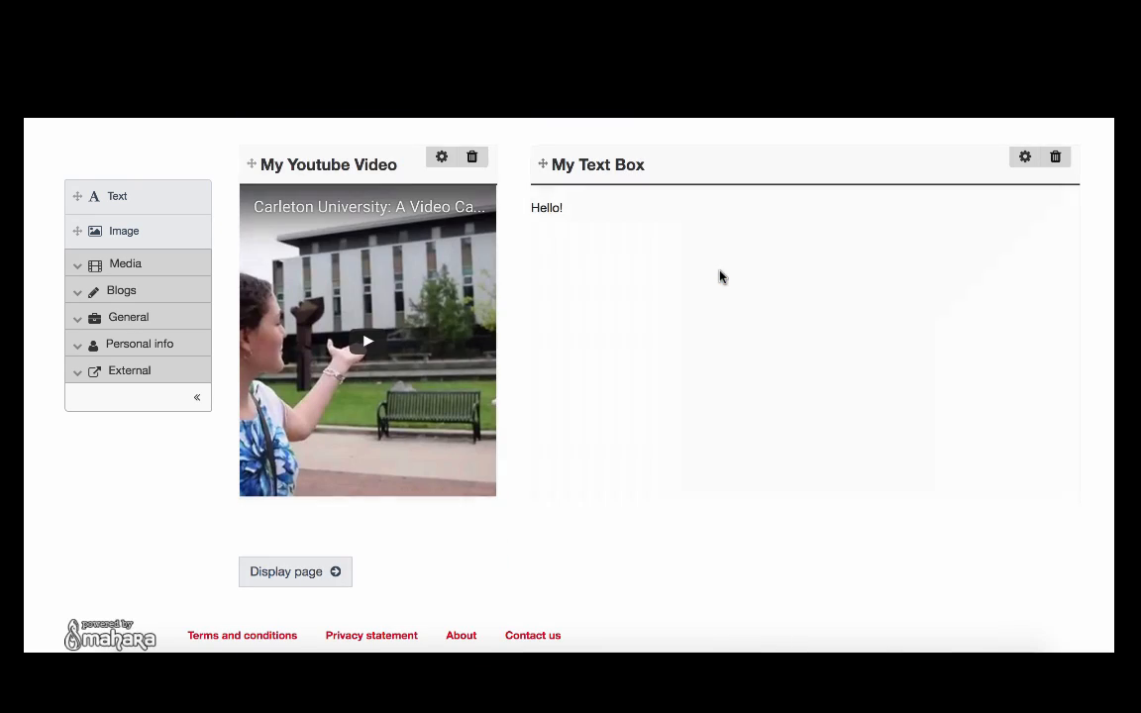
pyautogui.scroll(7, 789, 388)
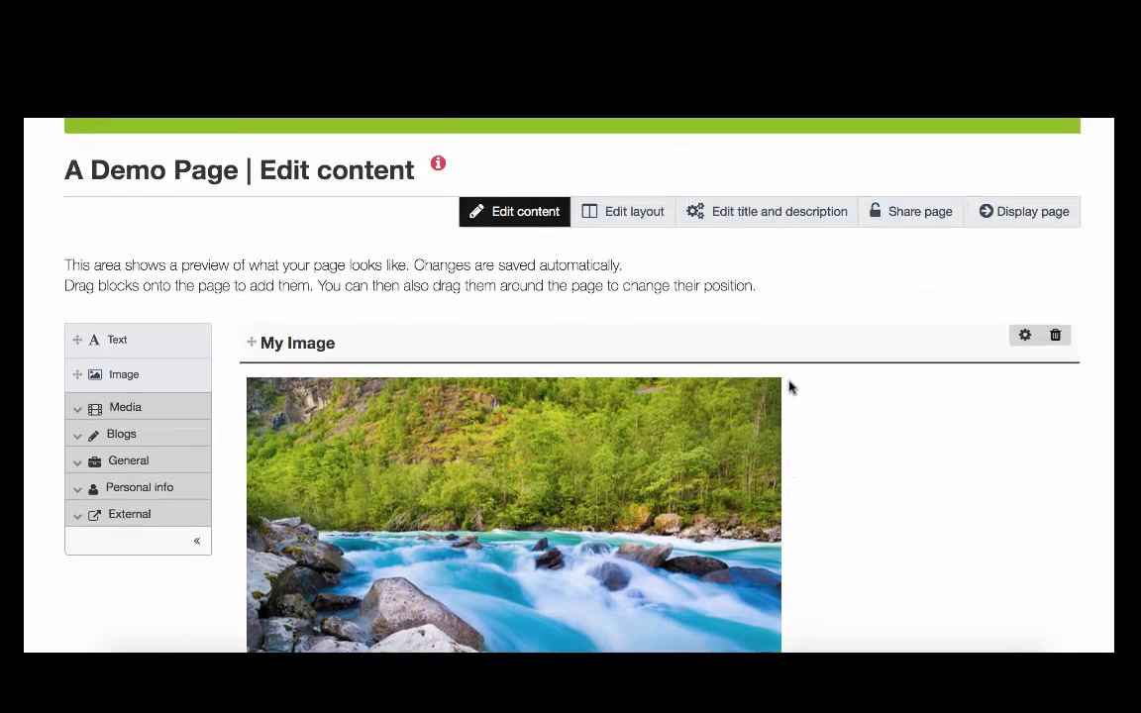
pyautogui.scroll(-7, 846, 476)
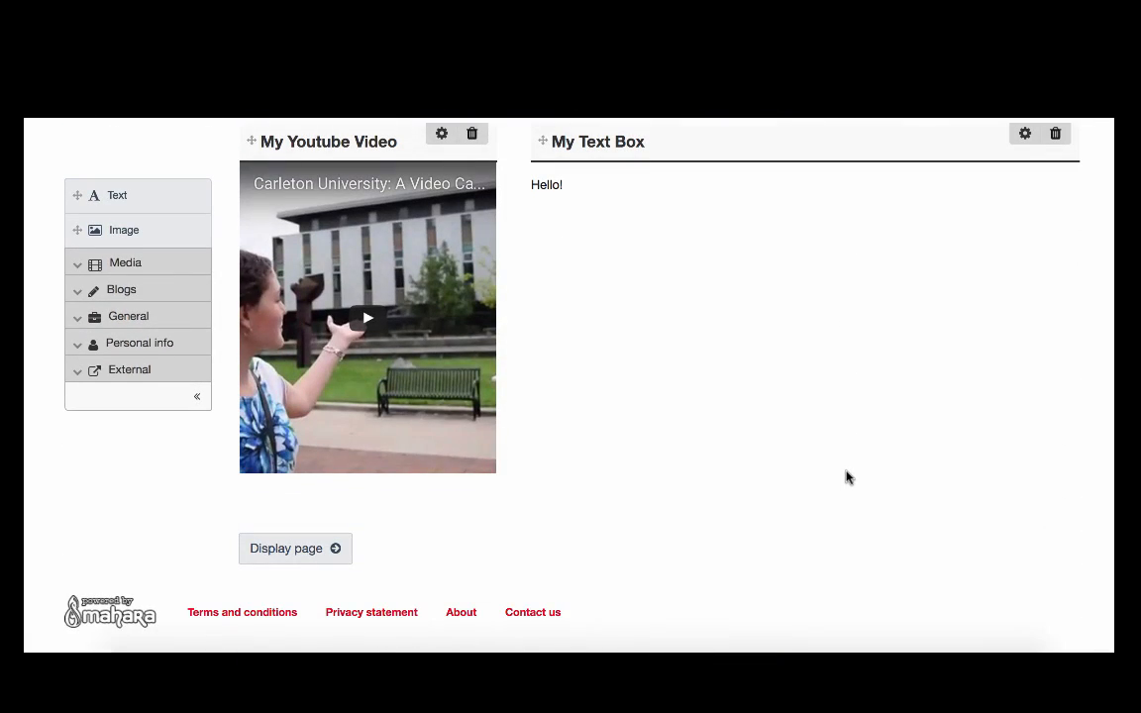
pyautogui.scroll(7, 846, 477)
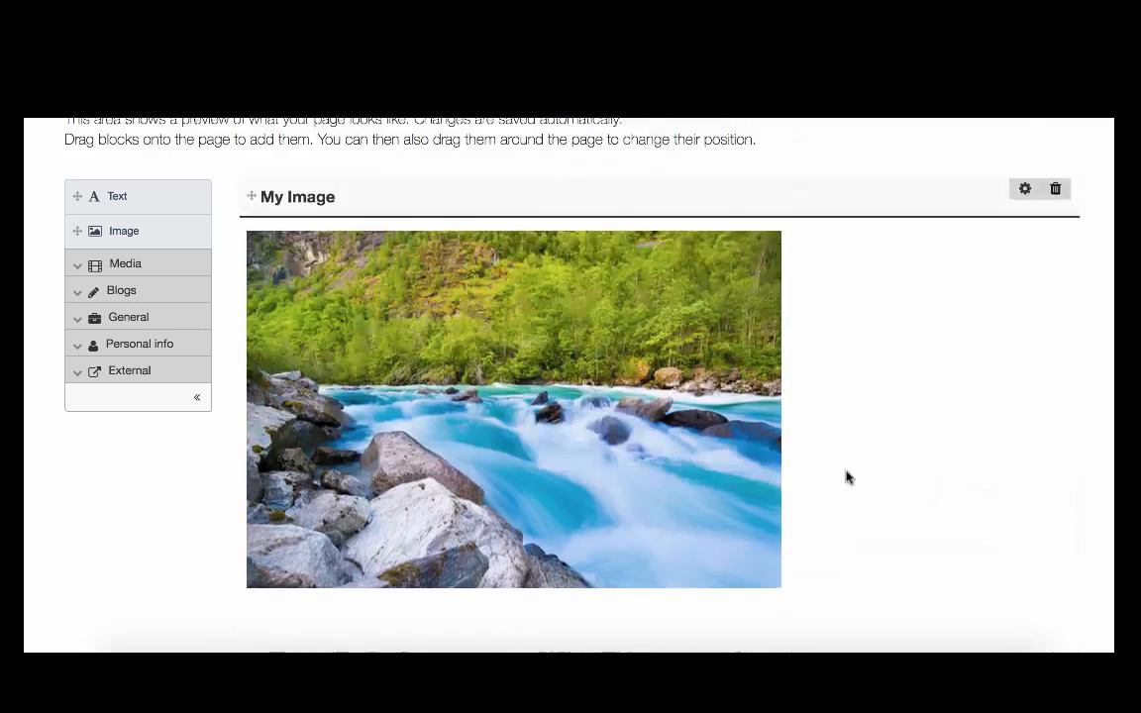